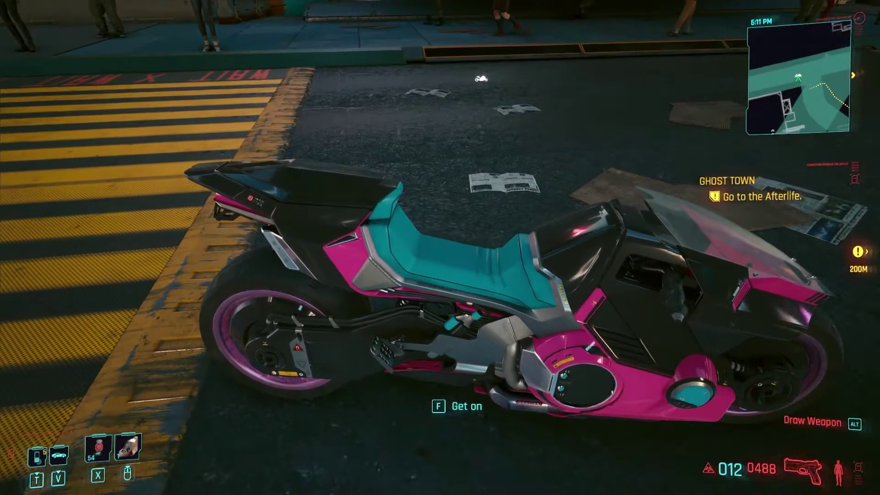
key("f")
key("w")
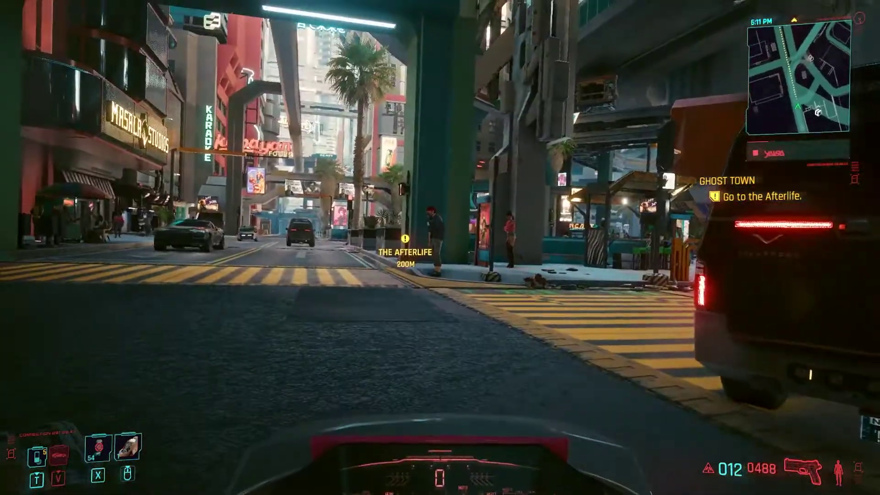
key("d")
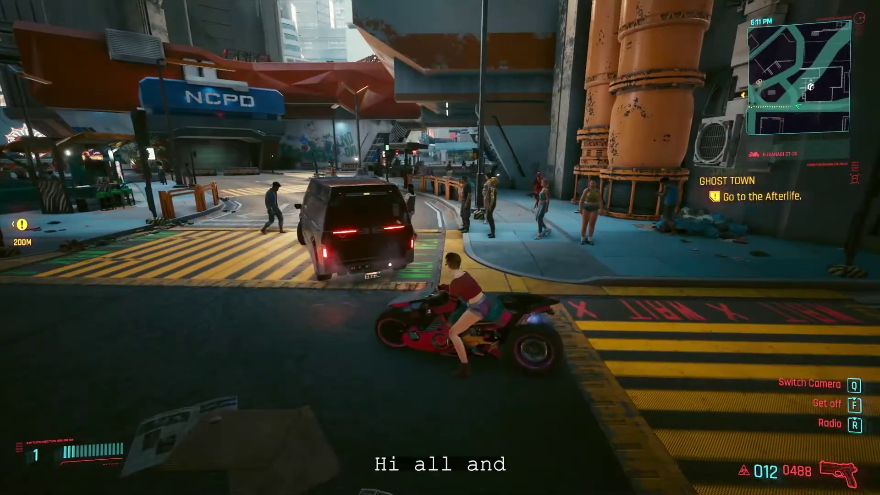
key("w")
key("a")
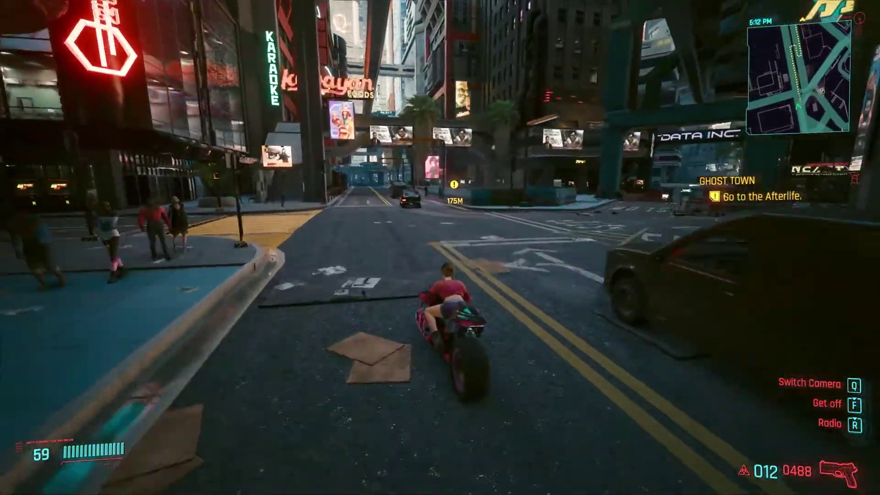
key("w")
key("w")
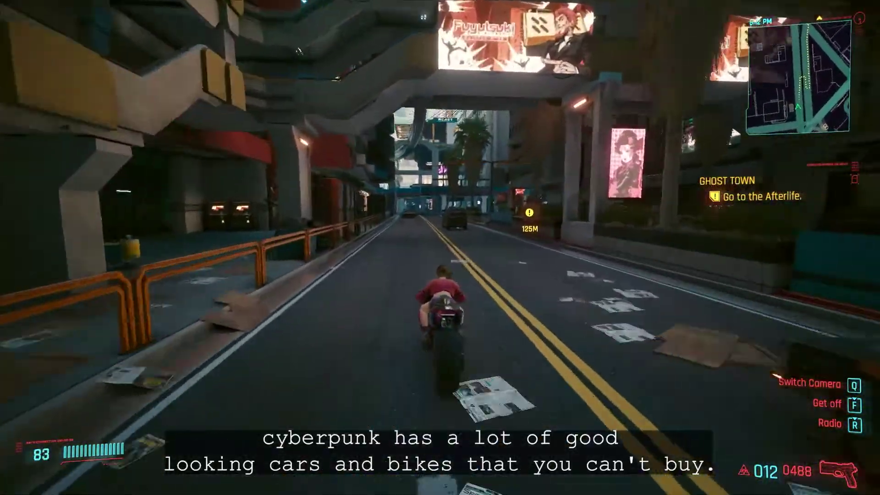
key("w")
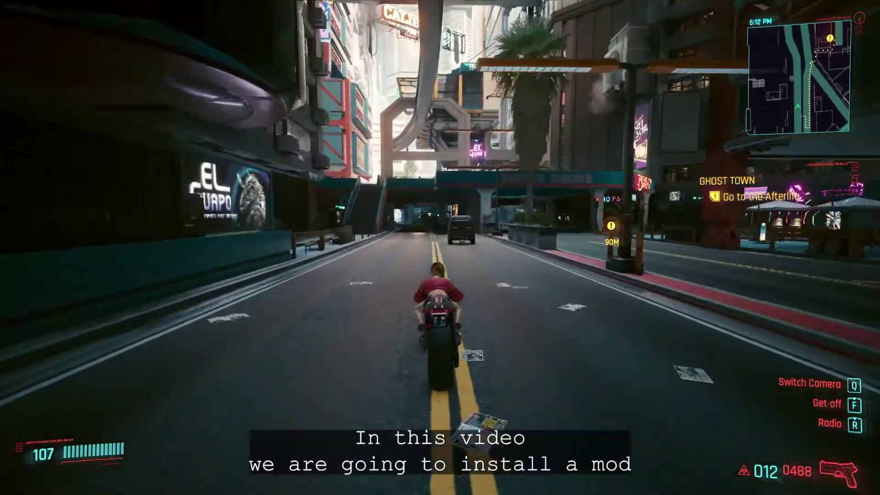
key("a")
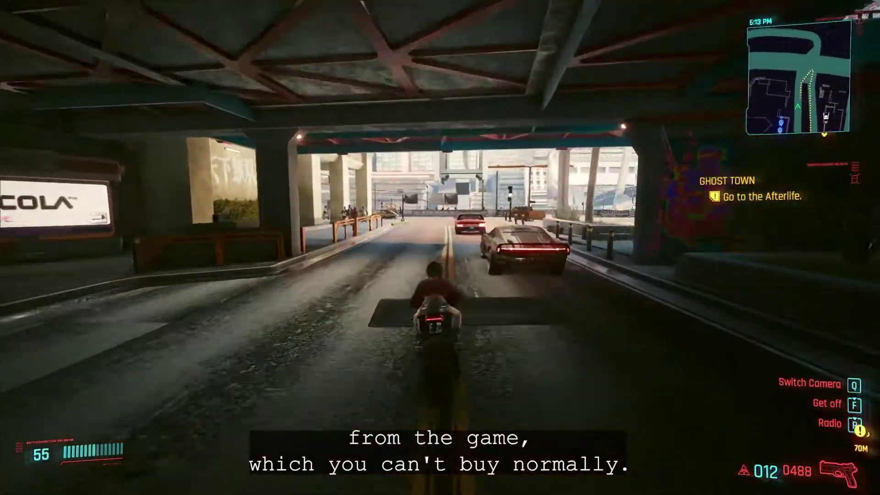
key("s")
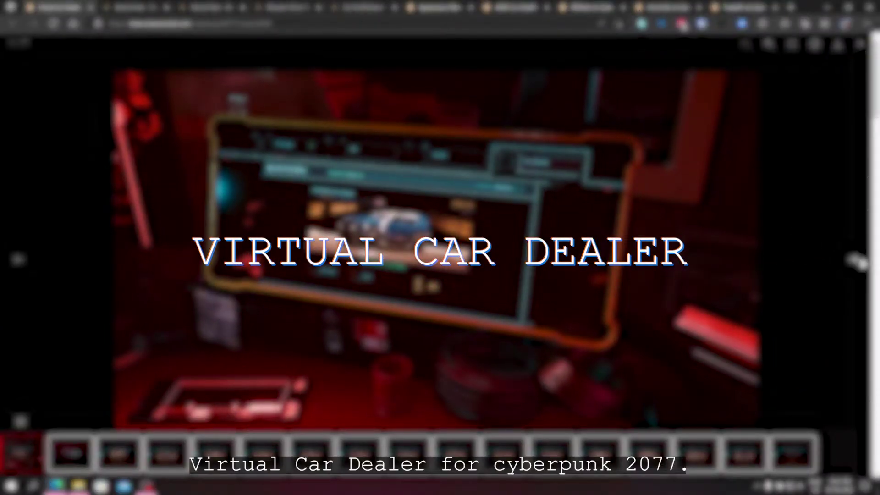
Look through the image gallery of the Virtual Car Dealer mod to see its in-game shop and purchasable cars
left_click(855, 260)
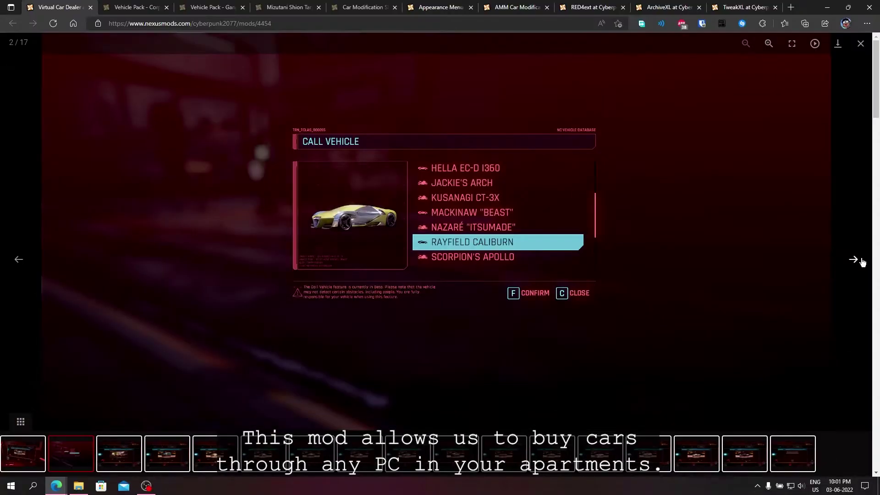
left_click(862, 262)
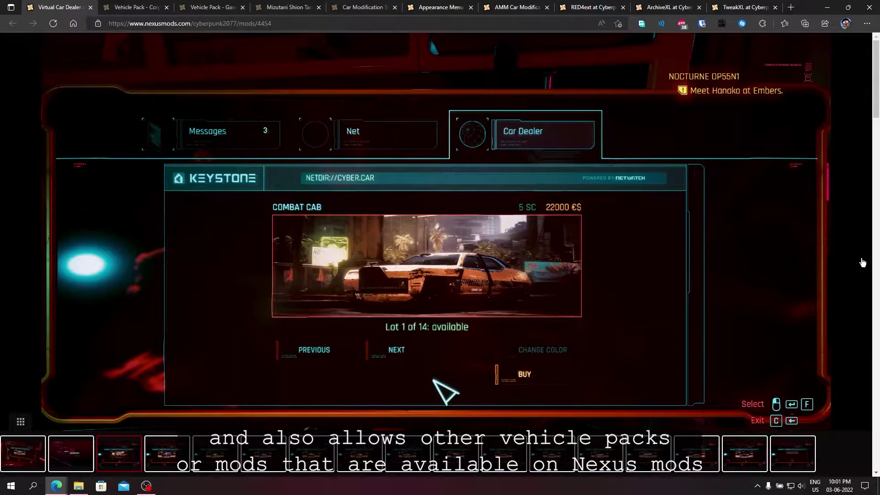
left_click(861, 262)
left_click(861, 262)
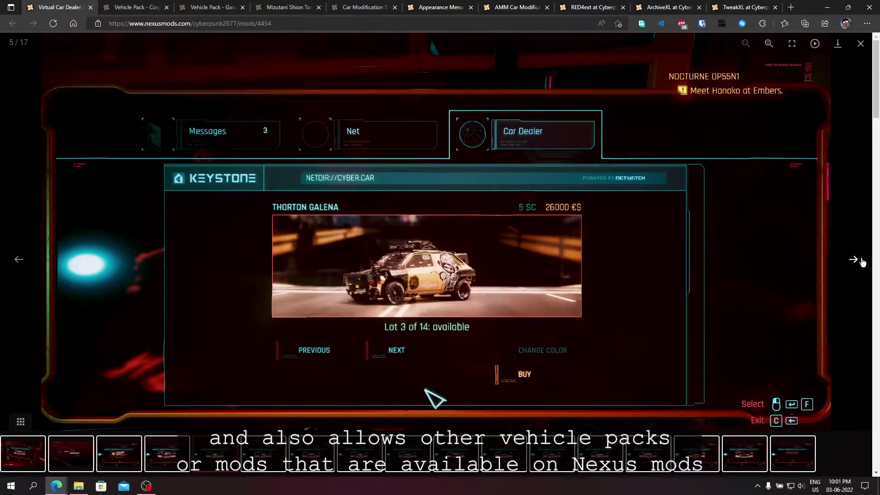
left_click(862, 262)
left_click(862, 262)
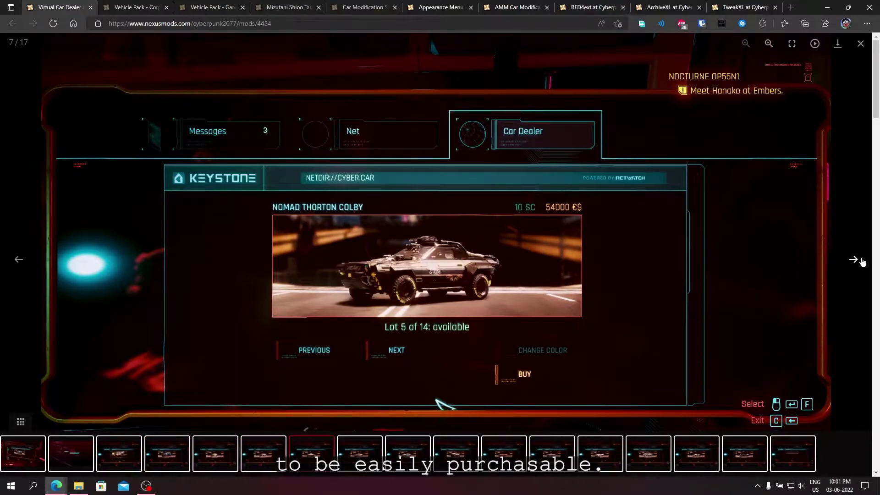
left_click(862, 262)
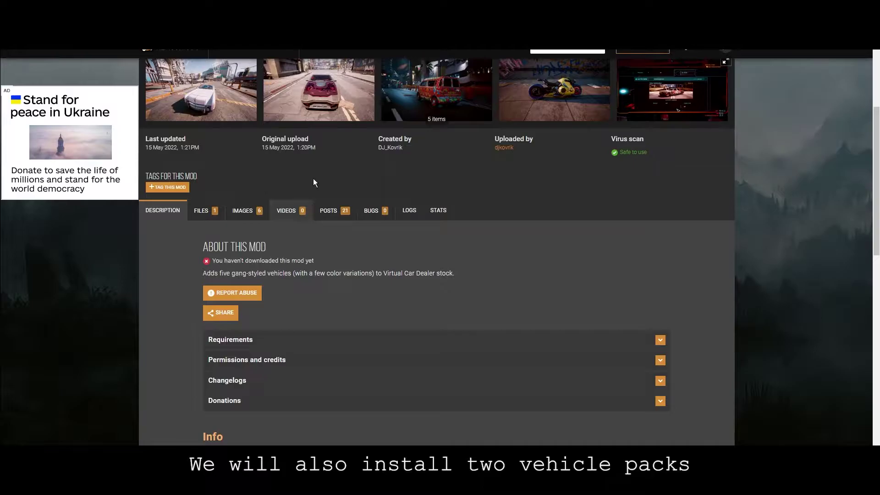
Look over the Vehicle Pack - Gangs mod page and the gallery images of the Mizutani Shion Targa MZT mod
scroll(327, 180, "up", 5)
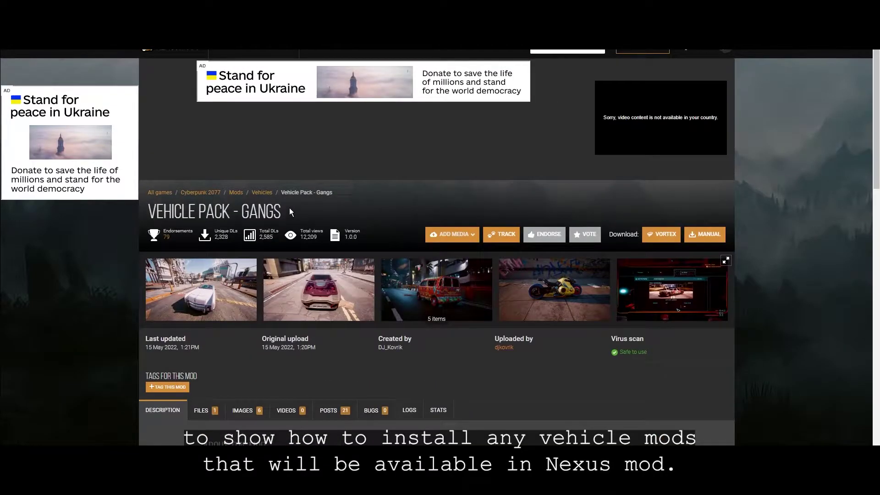
left_click_drag(289, 211, 164, 212)
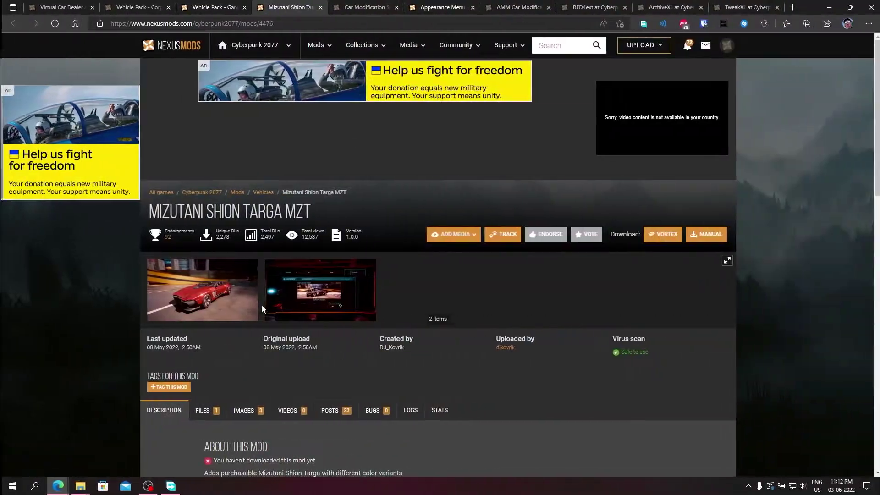
left_click(256, 293)
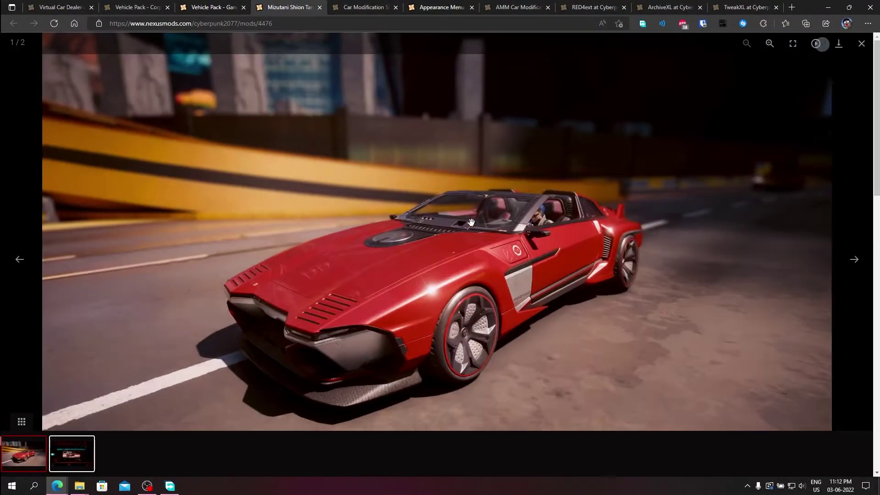
left_click(854, 259)
left_click(21, 263)
left_click(861, 44)
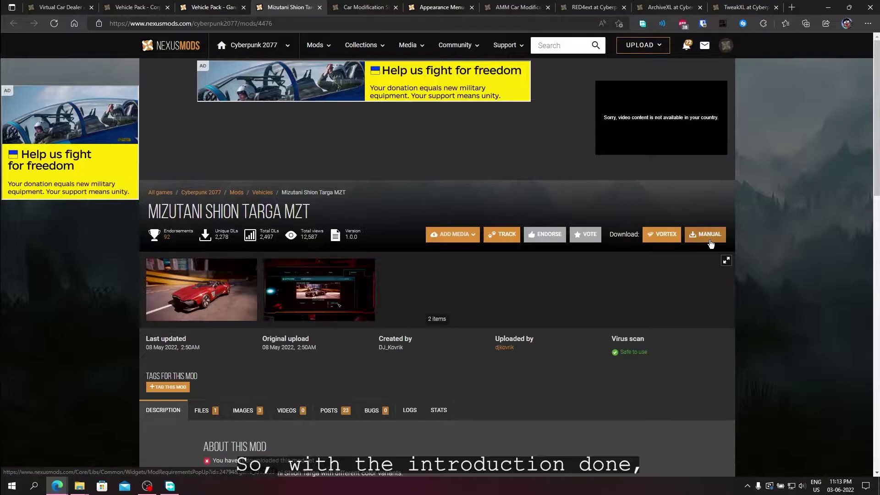
Start a manual slow download of the Mizutani Shion Targa MZT mod, accepting its additional requirements
left_click(710, 243)
left_click(334, 290)
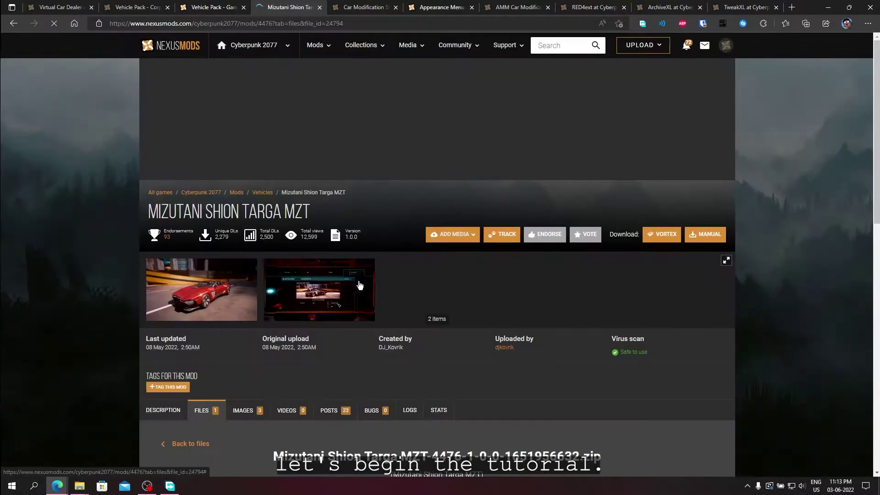
left_click(493, 297)
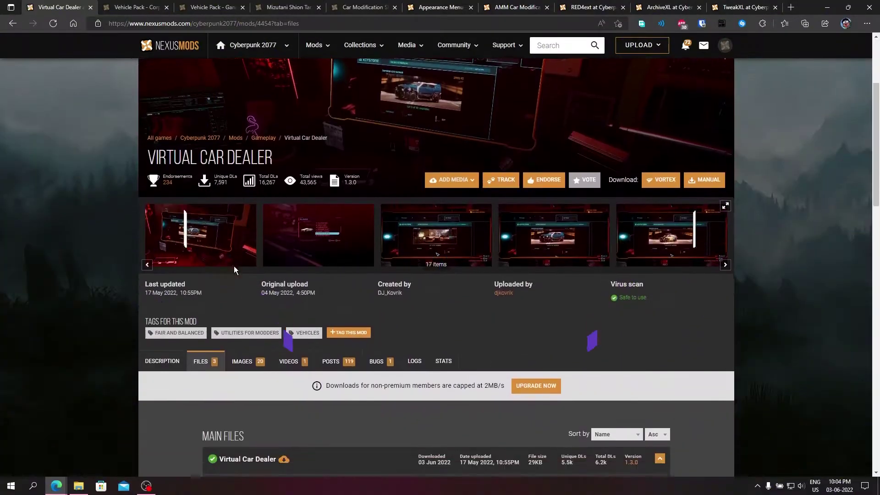
Expand the requirements in the Virtual Car Dealer mod's description and examine which Nexus mods it needs
scroll(233, 265, "down", 4)
left_click(174, 182)
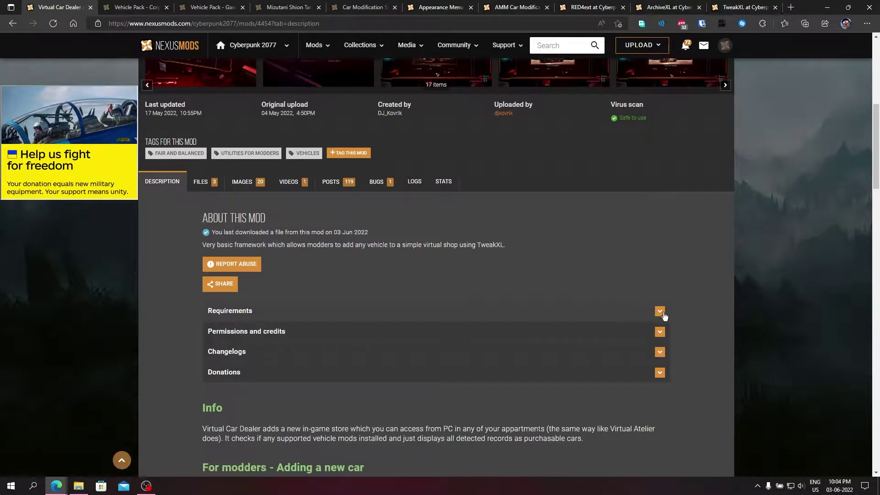
left_click(661, 312)
scroll(662, 316, "down", 2)
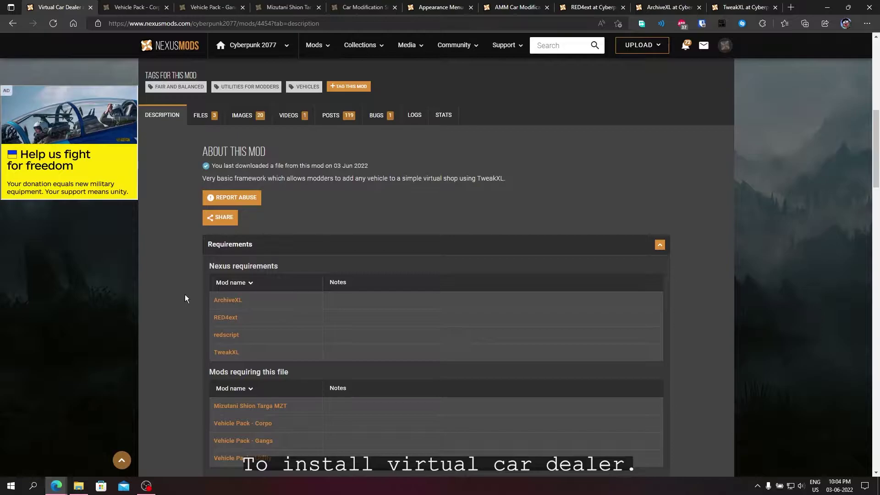
left_click_drag(185, 295, 203, 342)
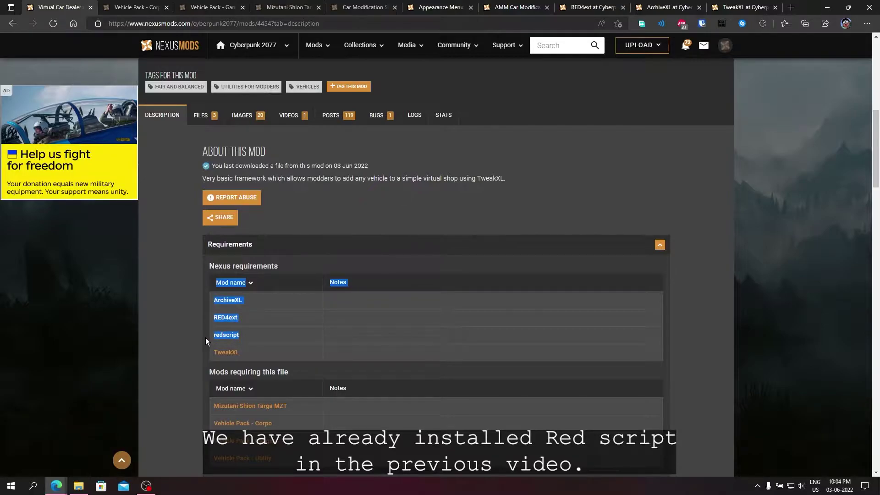
double_click(211, 338)
left_click(159, 327)
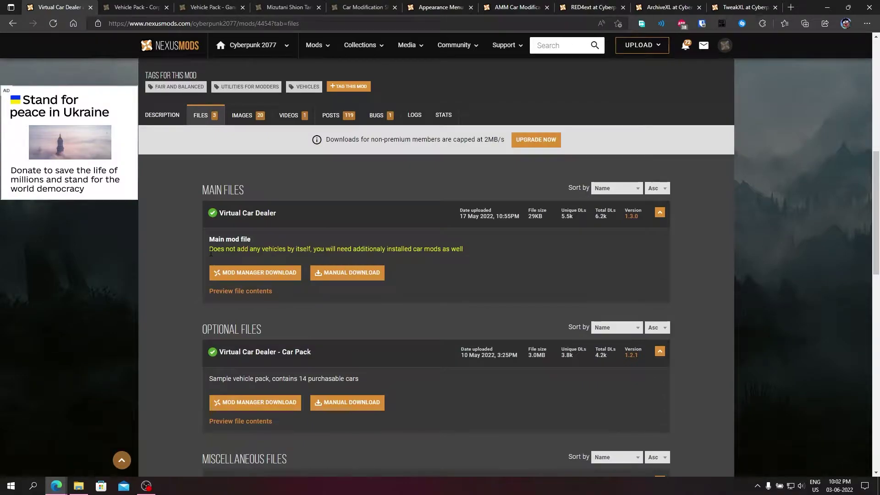
Download the Virtual Car Dealer main file, version 1.3.0, manually with the slow download option
scroll(211, 252, "down", 3)
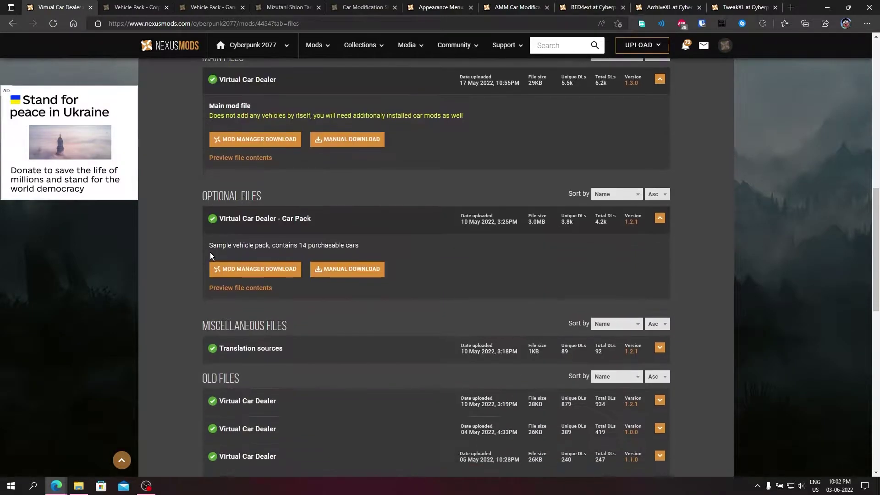
scroll(210, 252, "up", 1)
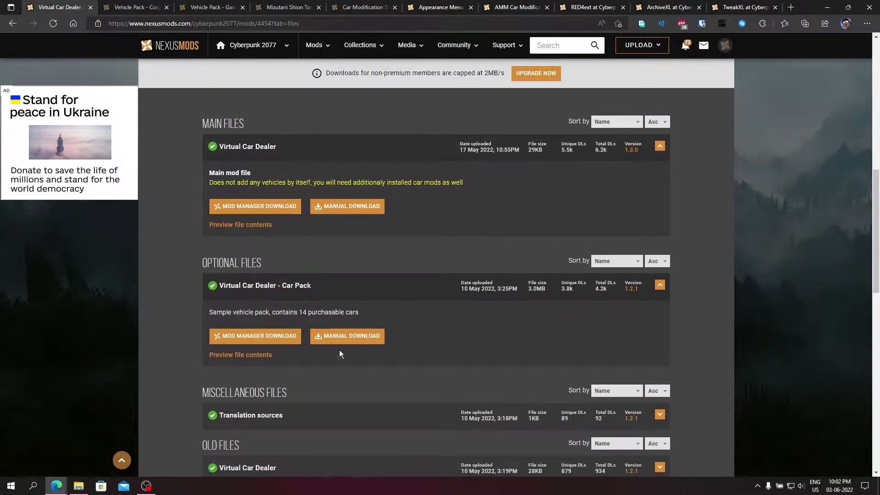
left_click(341, 208)
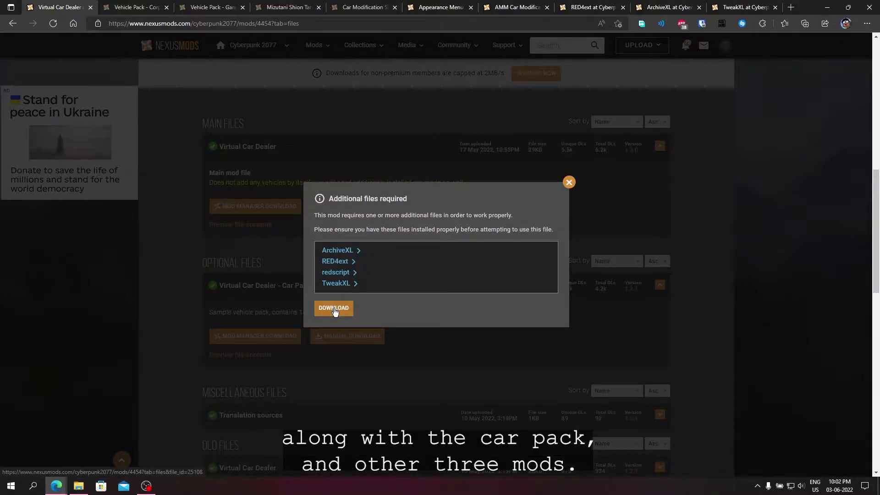
left_click(334, 310)
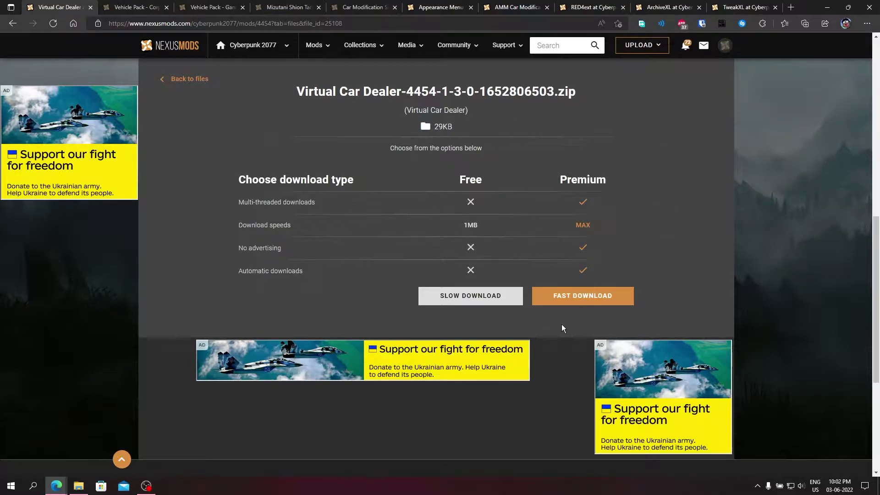
left_click(499, 297)
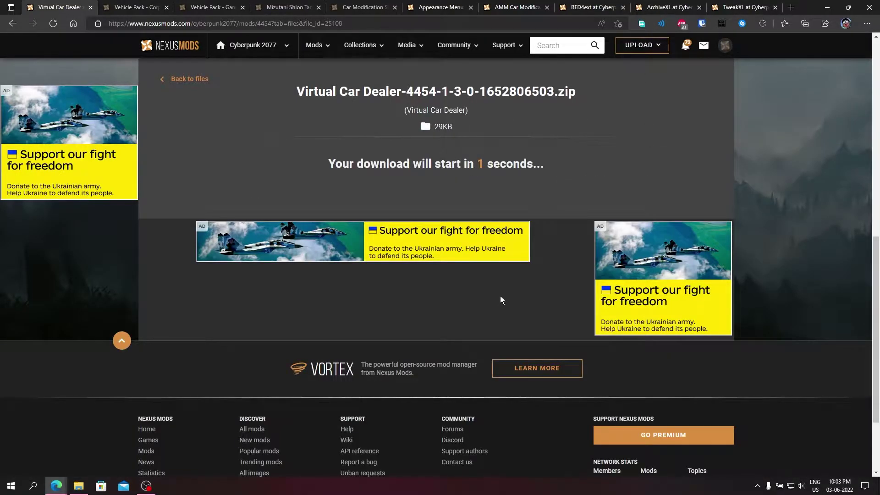
Download the optional Virtual Car Dealer - Car Pack file with the slow option and save it in the CAR MODS folder
scroll(338, 270, "down", 3)
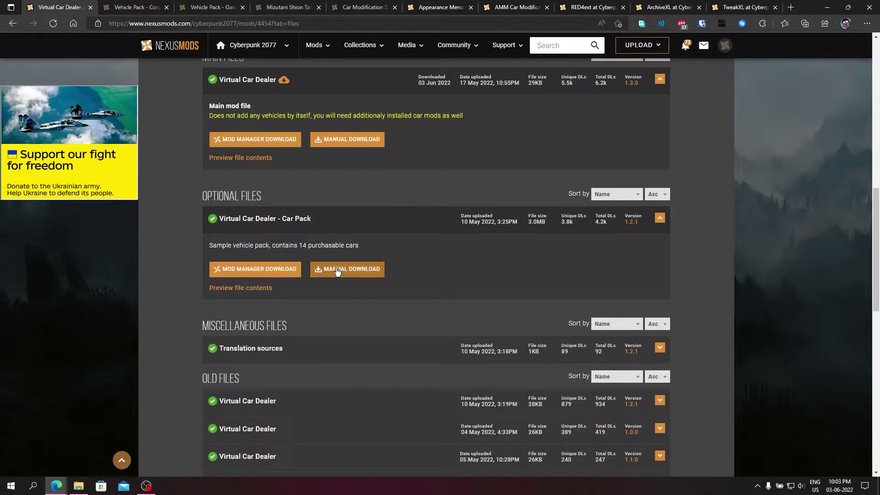
left_click(336, 271)
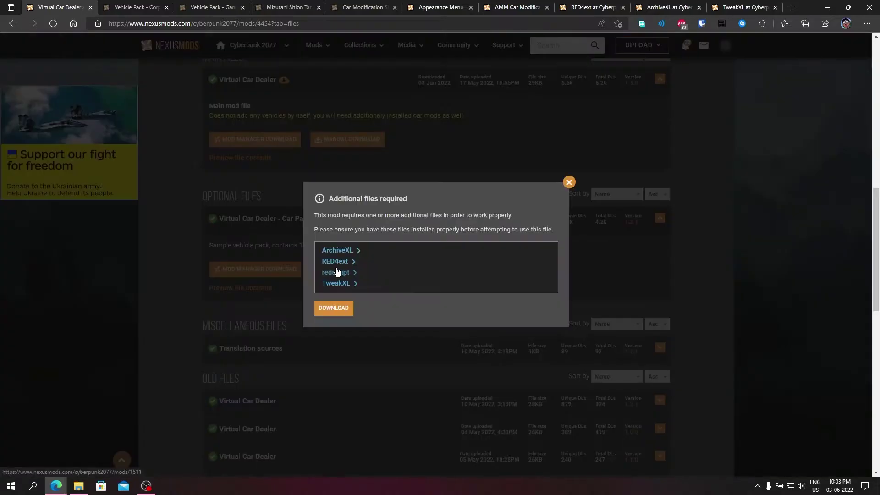
left_click(337, 313)
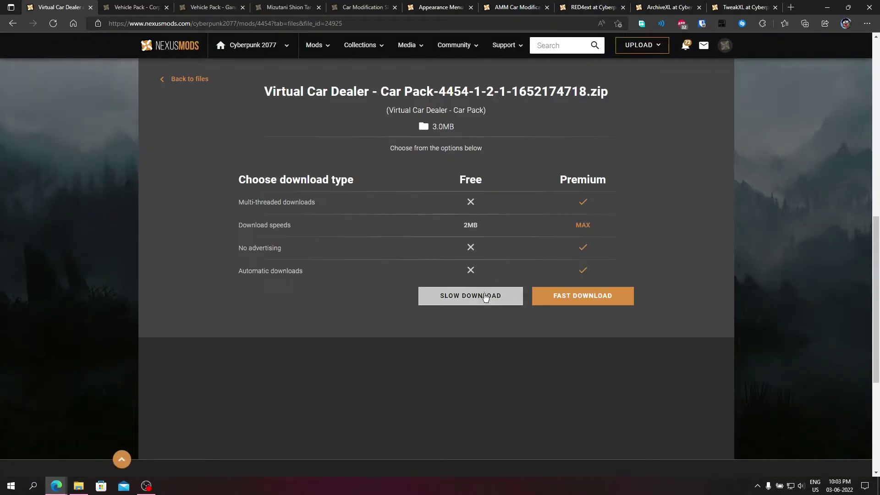
left_click(483, 296)
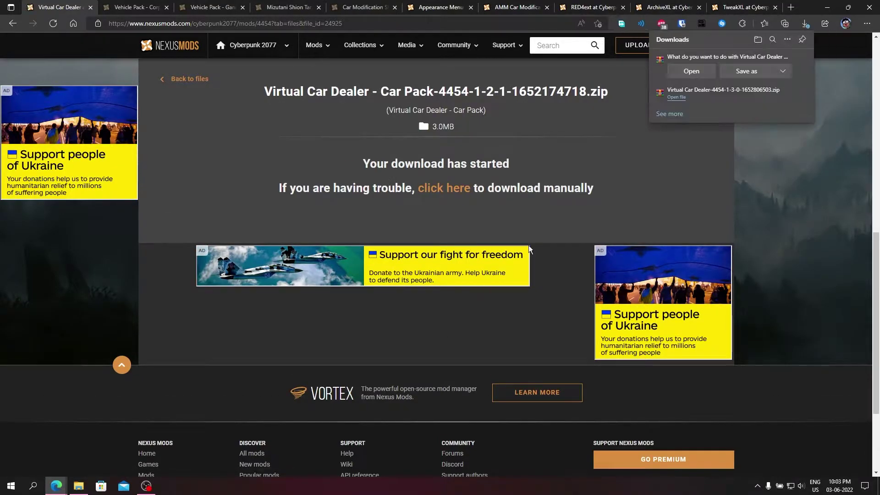
left_click(746, 71)
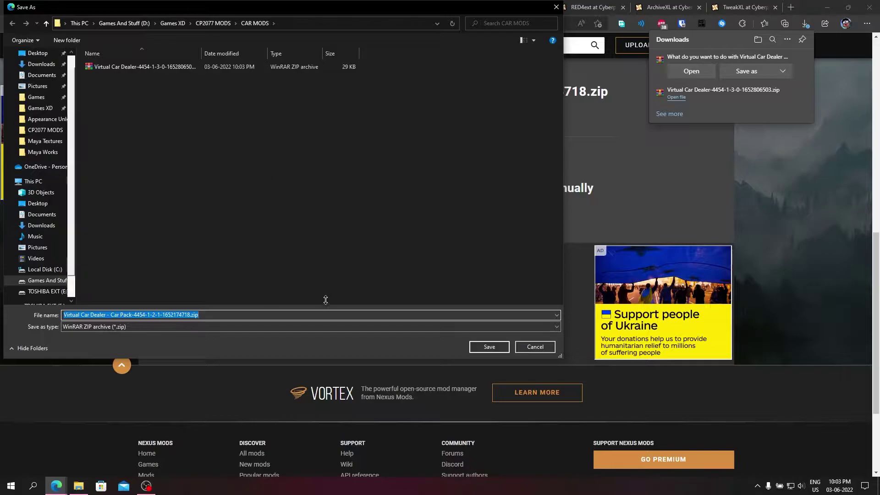
left_click(483, 346)
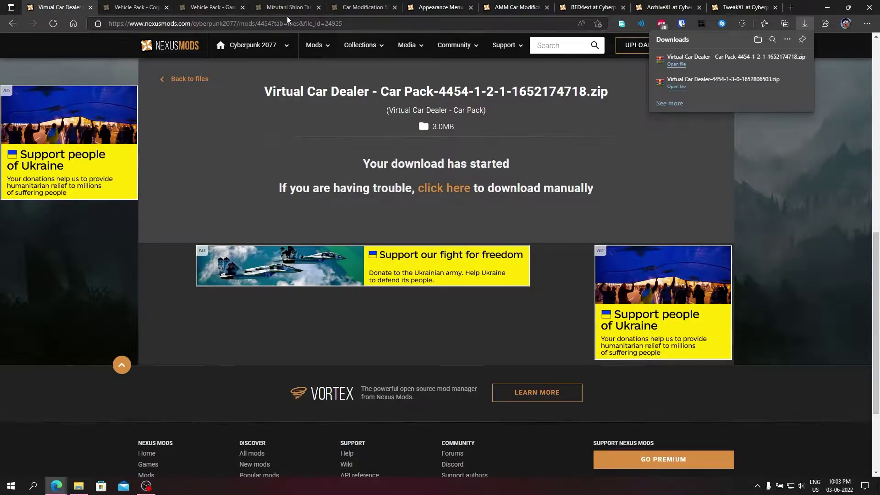
Download the RED4ext main file, red4ext_1.6.1.zip, manually with the slow option and save it in the CAR MODS folder
left_click(182, 80)
left_click(589, 7)
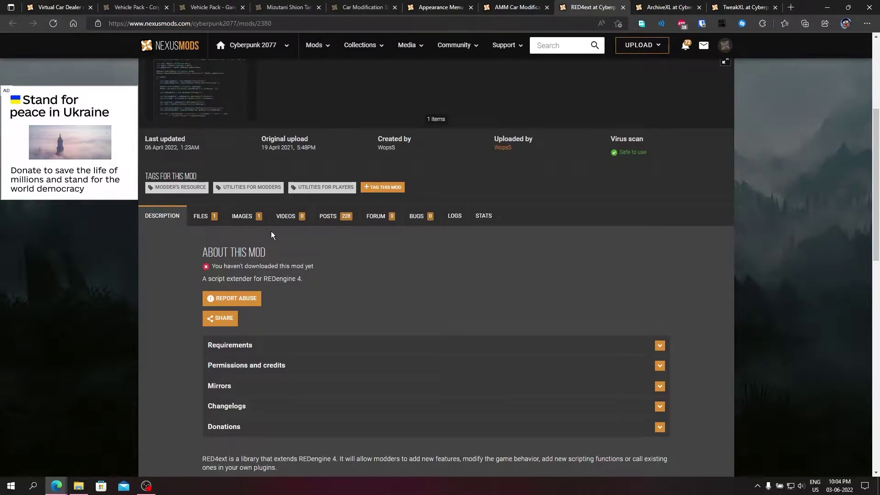
scroll(270, 231, "up", 5)
left_click_drag(204, 212, 144, 208)
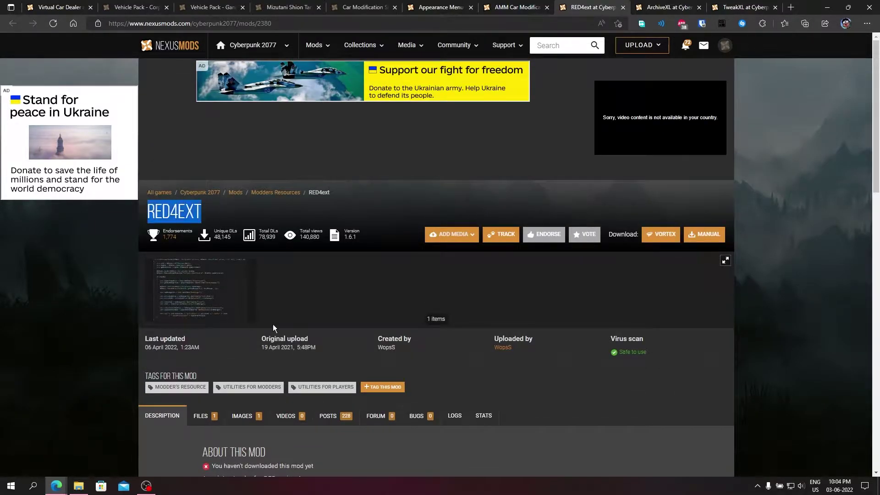
scroll(273, 323, "down", 3)
left_click(210, 281)
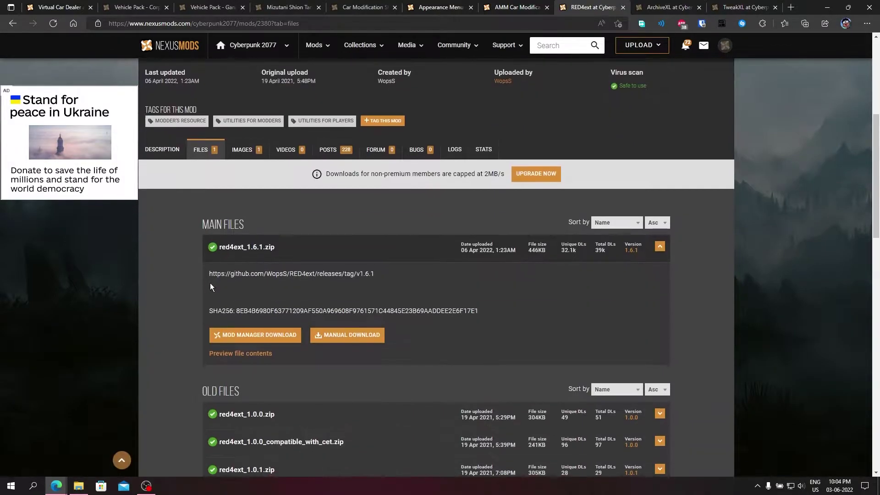
left_click(368, 342)
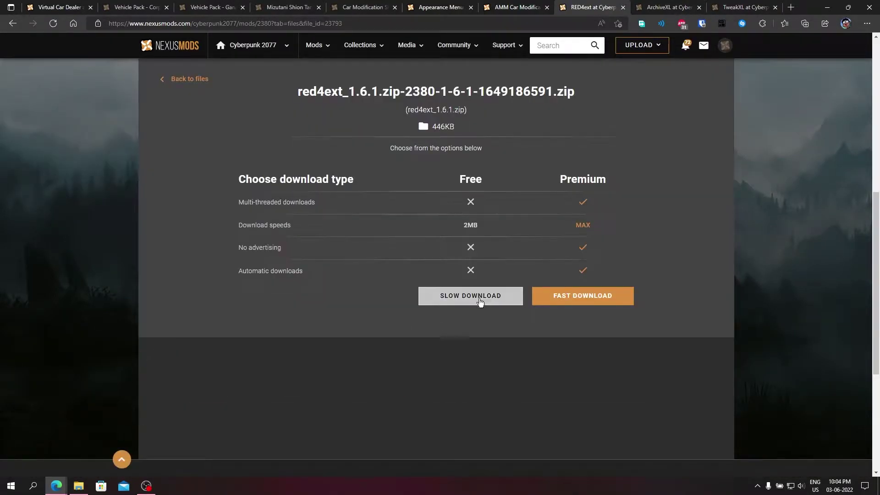
left_click(479, 298)
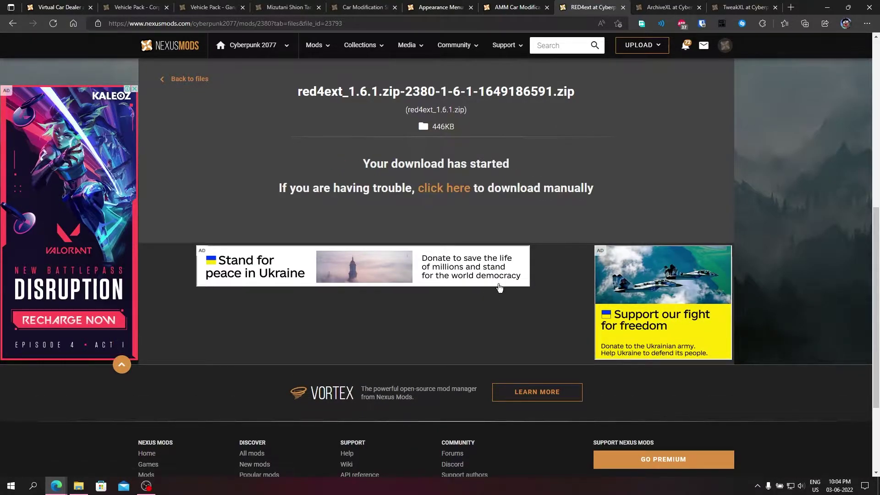
left_click(758, 72)
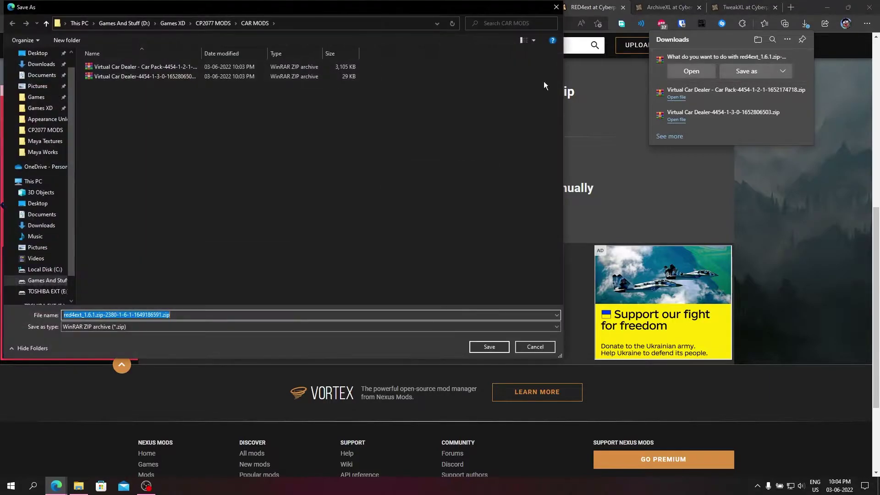
left_click(479, 345)
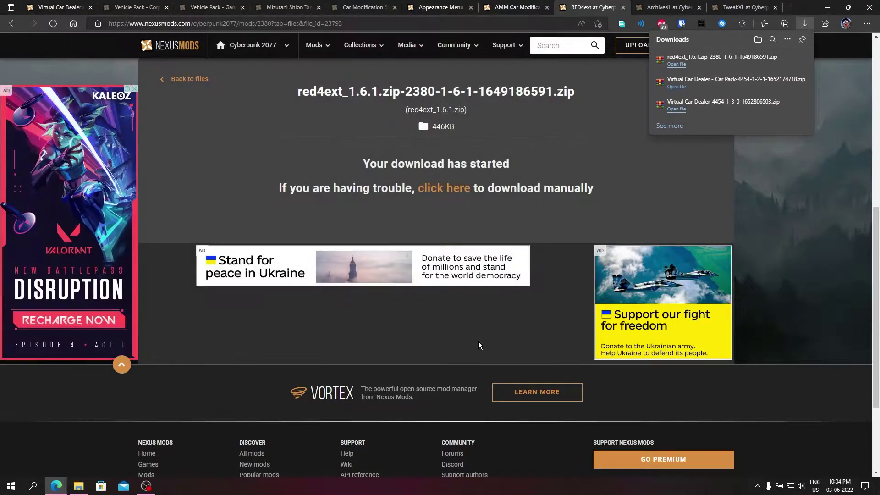
Download the ArchiveXL 1.0.0 main file manually with the slow option, accepting its RED4ext requirement, and save it in the CAR MODS folder
left_click(674, 4)
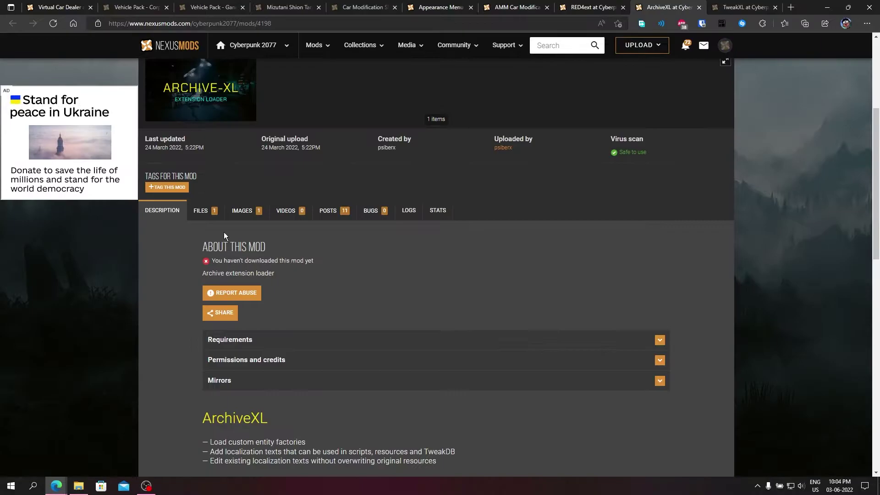
left_click(206, 212)
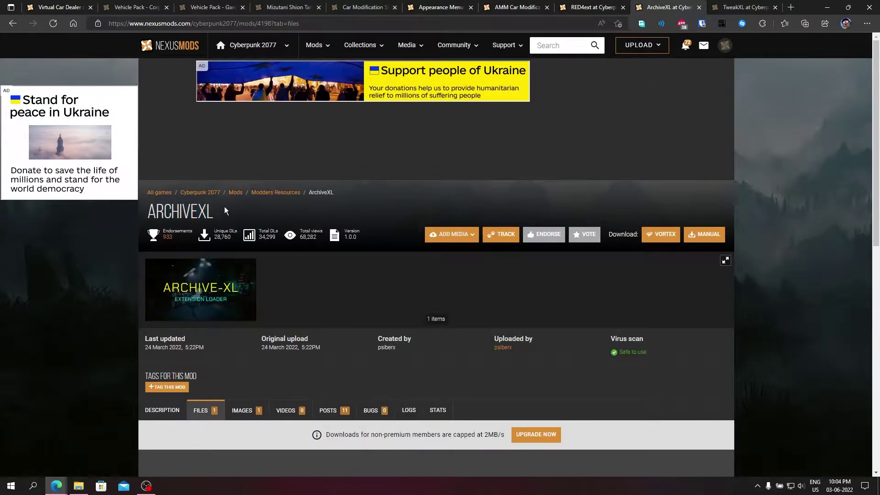
scroll(230, 243, "down", 6)
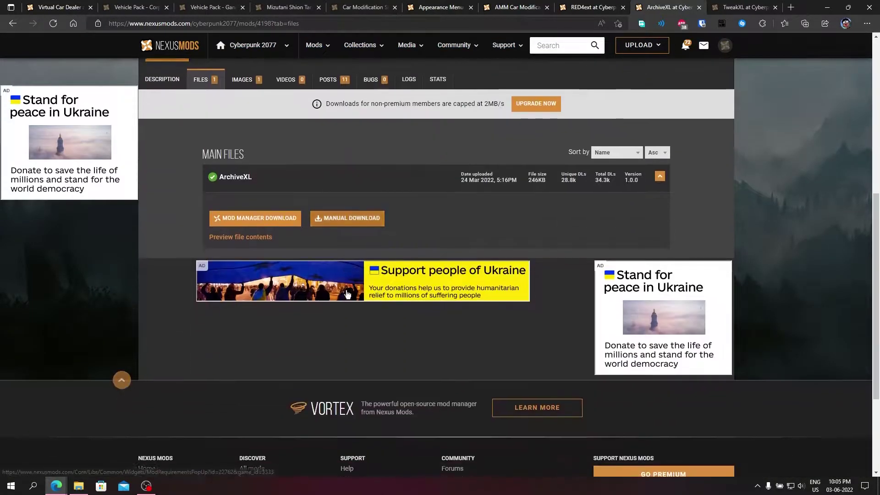
left_click(351, 218)
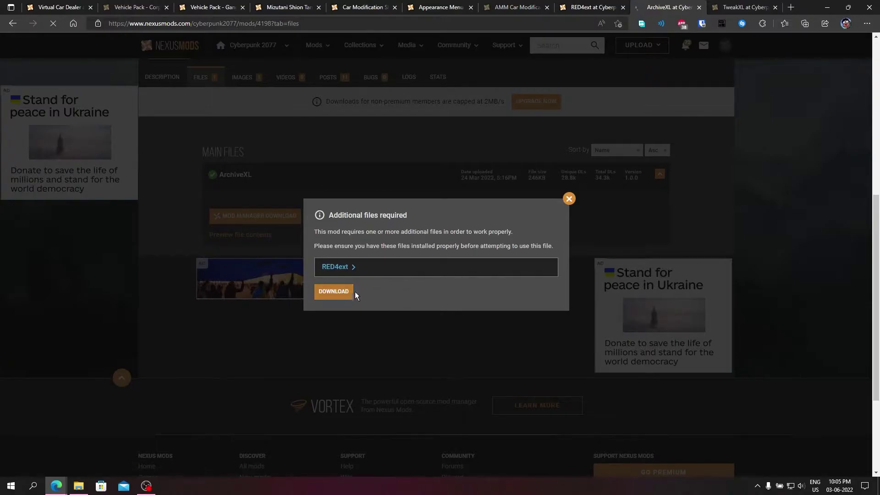
left_click(351, 291)
left_click(517, 293)
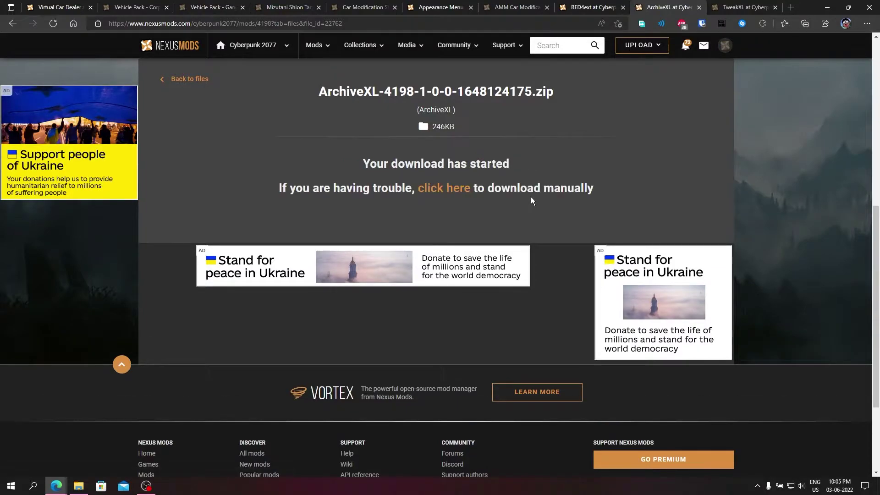
left_click(742, 72)
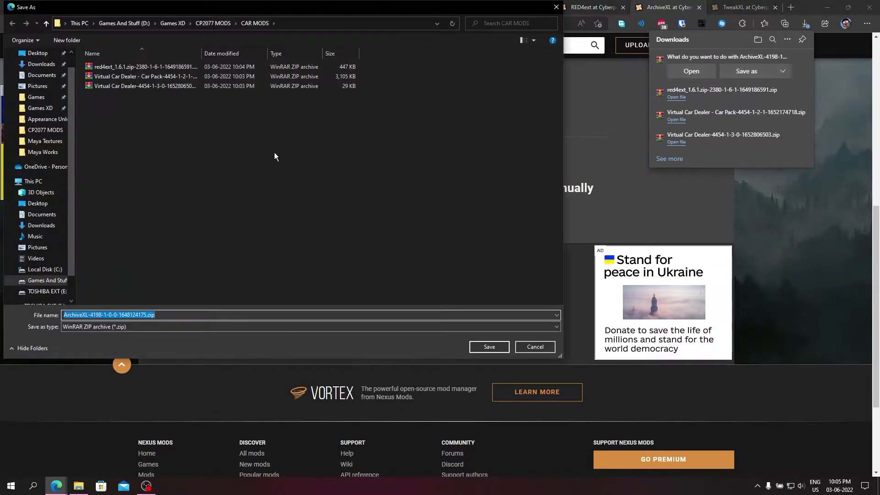
left_click(487, 344)
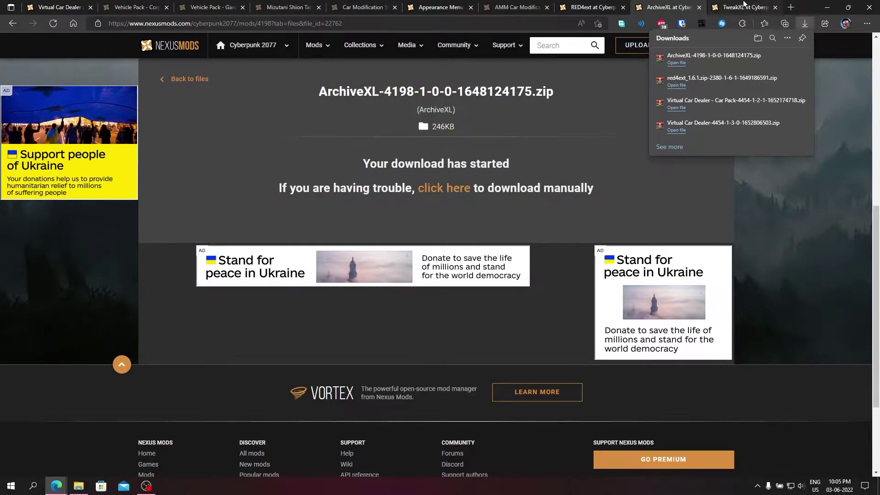
Download TweakXL 1.0.4 manually with the slow option, accepting its RED4ext requirement, and save it in the CAR MODS folder
key("ctrl+Tab")
left_click_drag(219, 212, 144, 209)
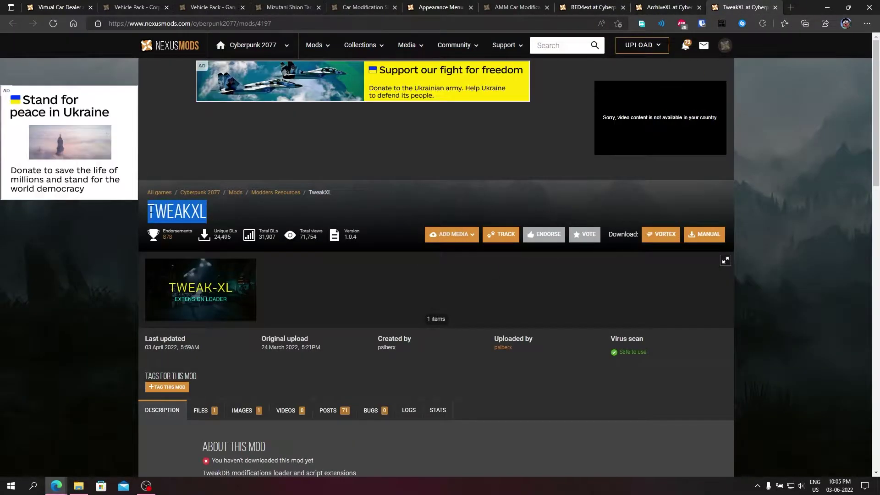
left_click(126, 253)
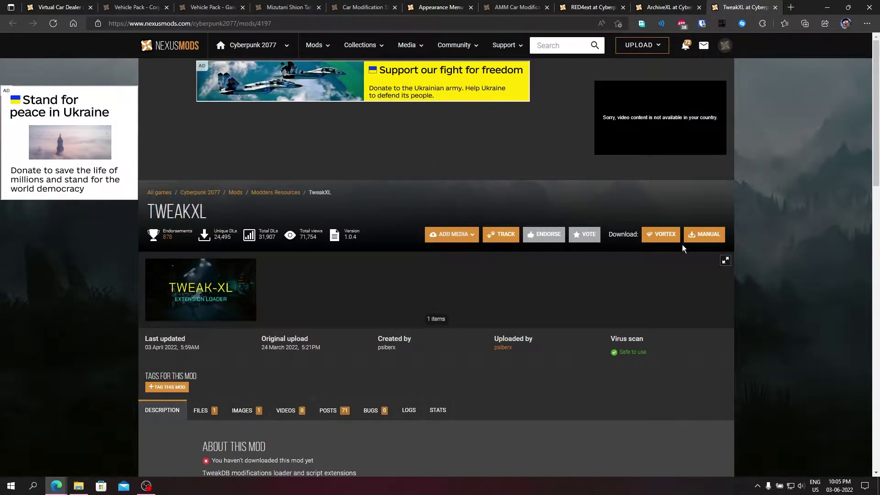
scroll(705, 176, "down", 2)
left_click(702, 176)
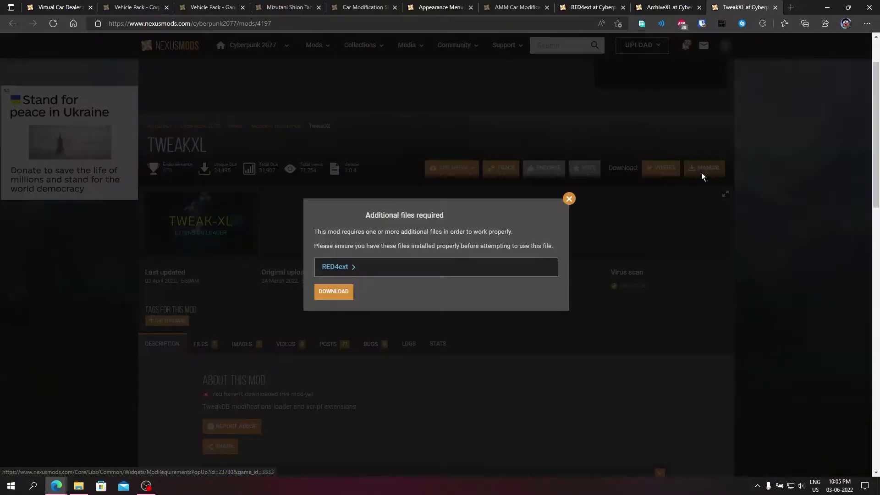
left_click(352, 284)
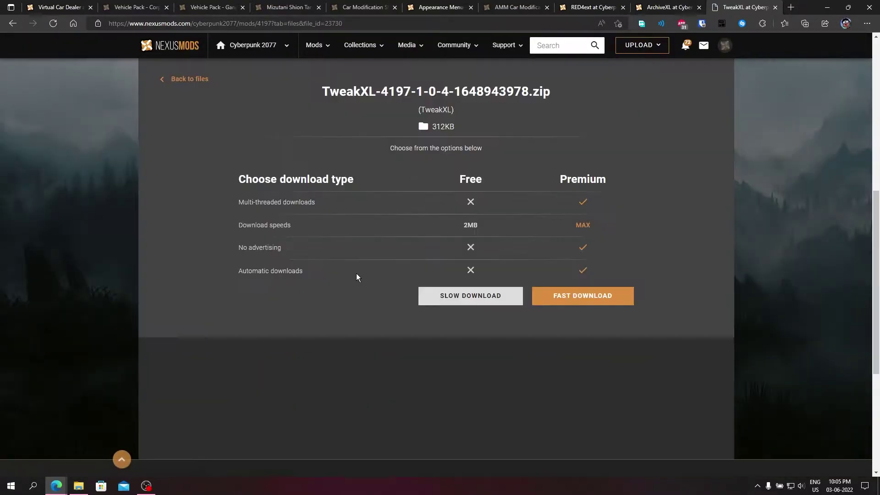
left_click(474, 301)
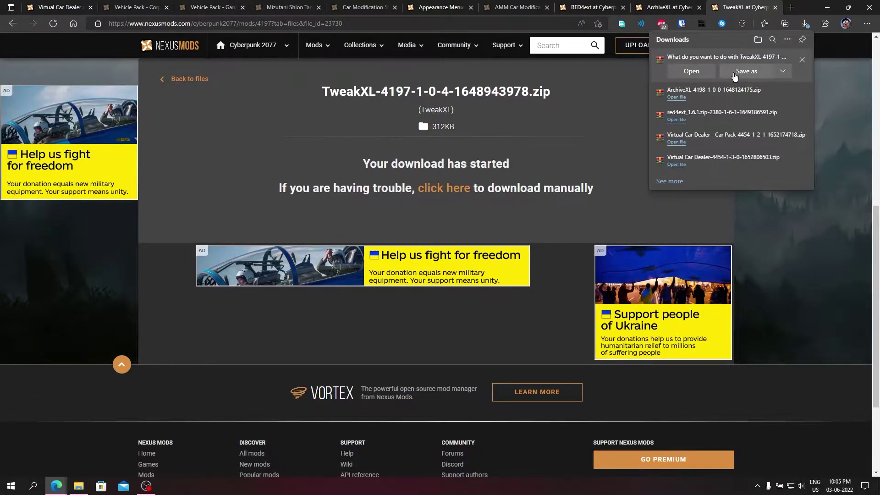
left_click(739, 73)
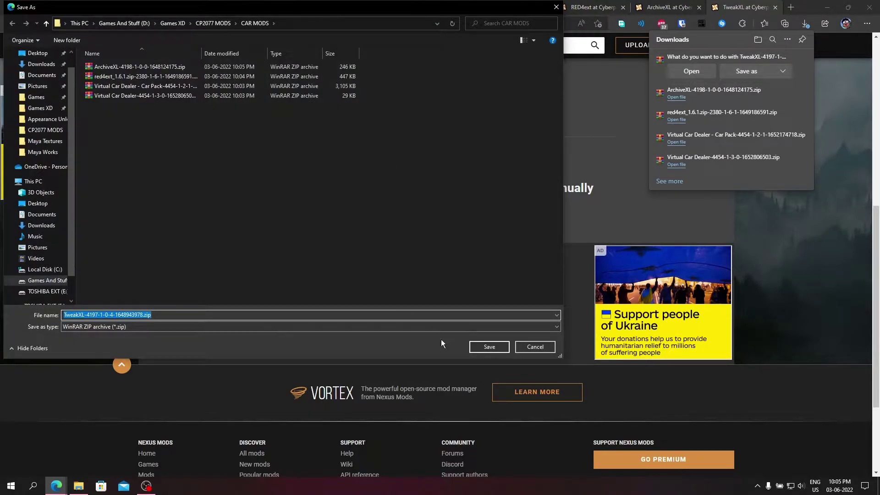
left_click(489, 346)
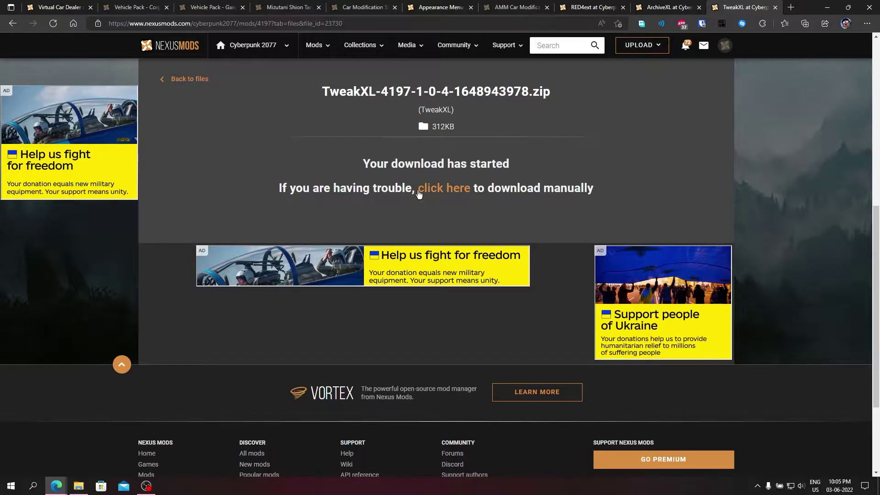
In File Explorer, open the red4ext archive from CAR MODS and extract its bin and red4ext folders into the Cyberpunk 2077 game folder
left_click(80, 480)
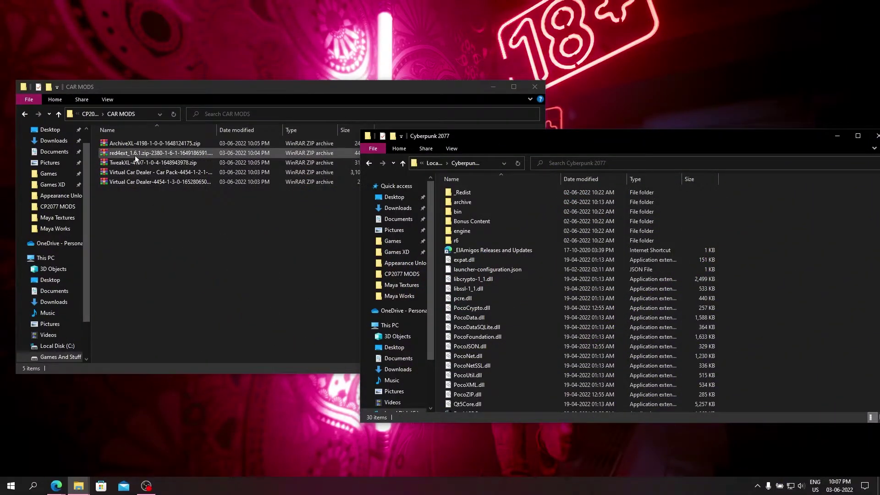
left_click(135, 156)
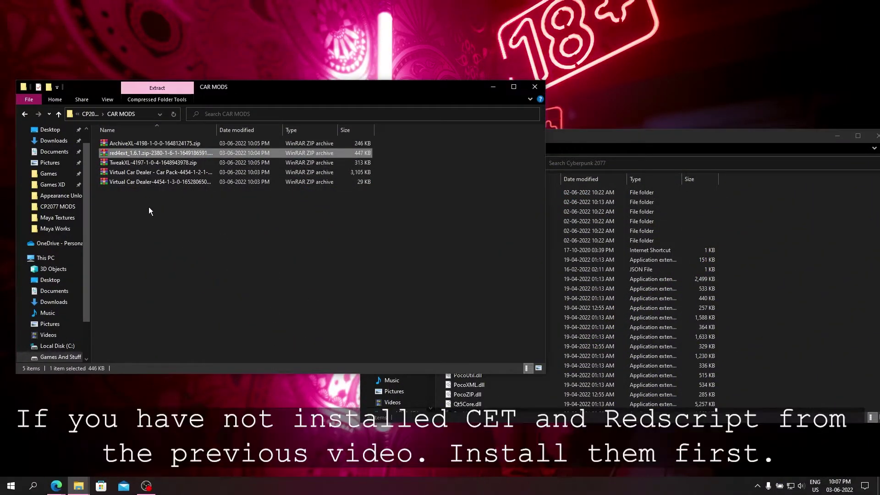
double_click(140, 158)
left_click_drag(652, 175, 507, 139)
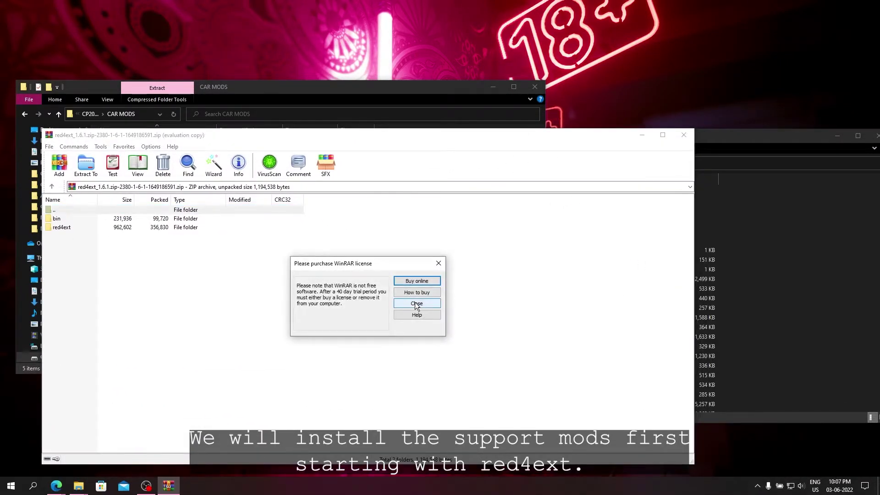
left_click(415, 303)
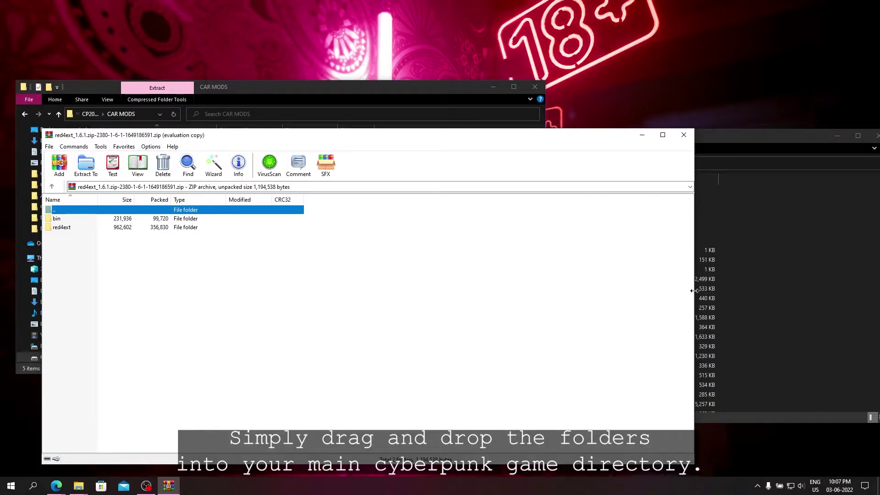
left_click_drag(693, 292, 413, 255)
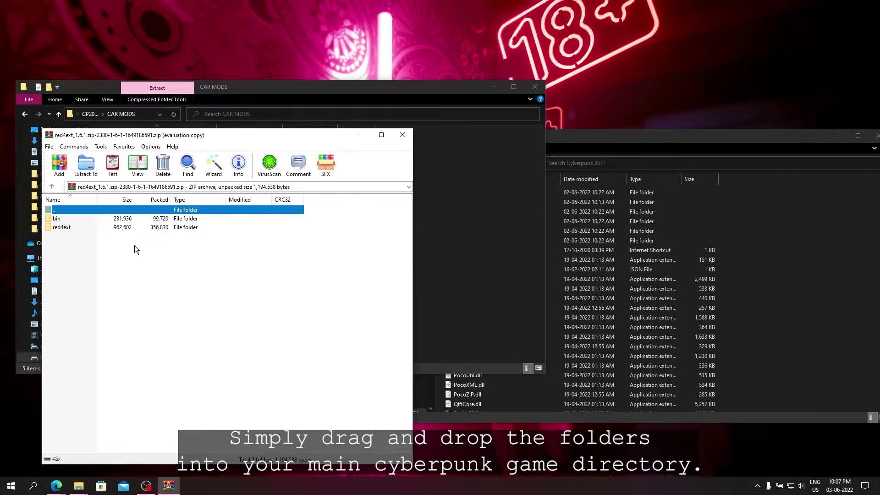
left_click_drag(134, 246, 78, 219)
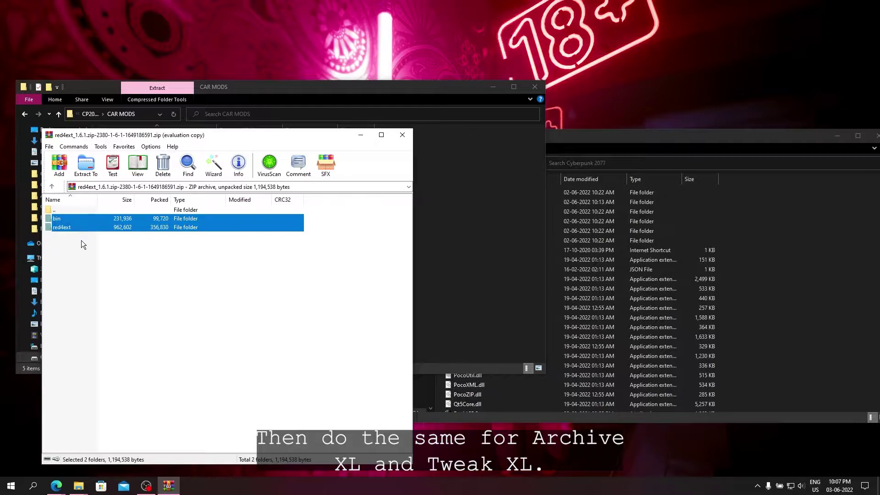
left_click_drag(747, 325, 790, 314)
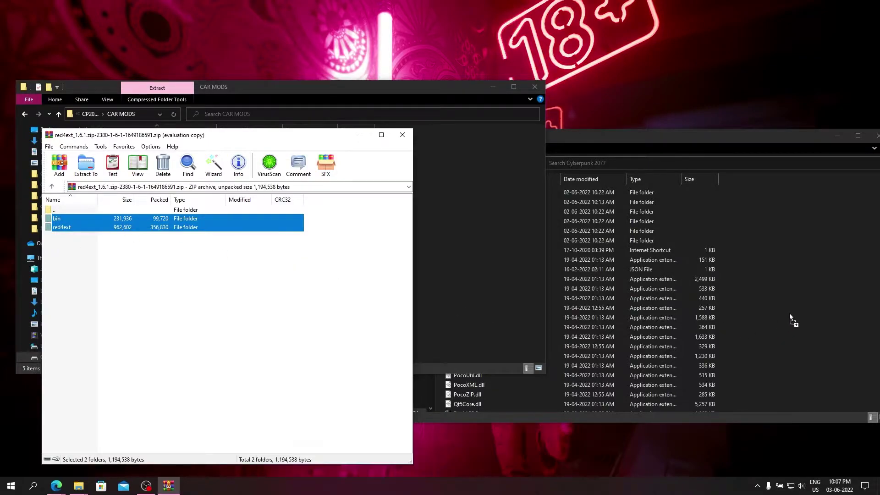
left_click_drag(789, 314, 789, 314)
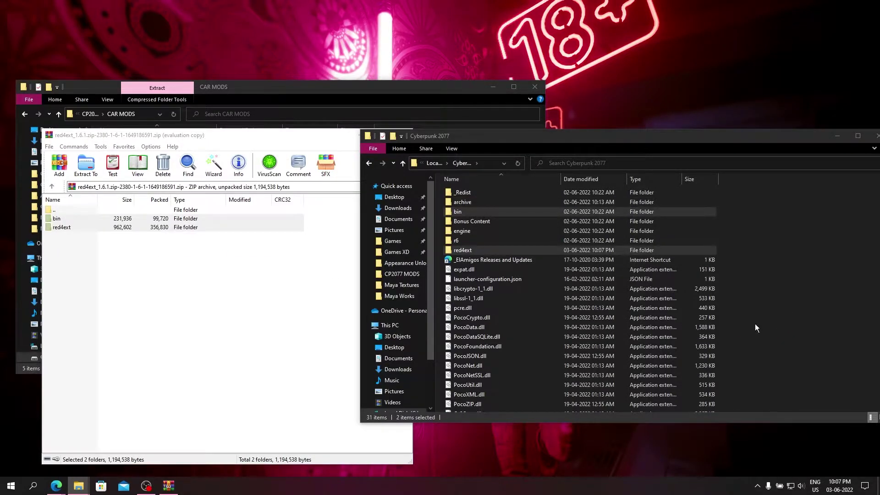
left_click(161, 301)
left_click(401, 135)
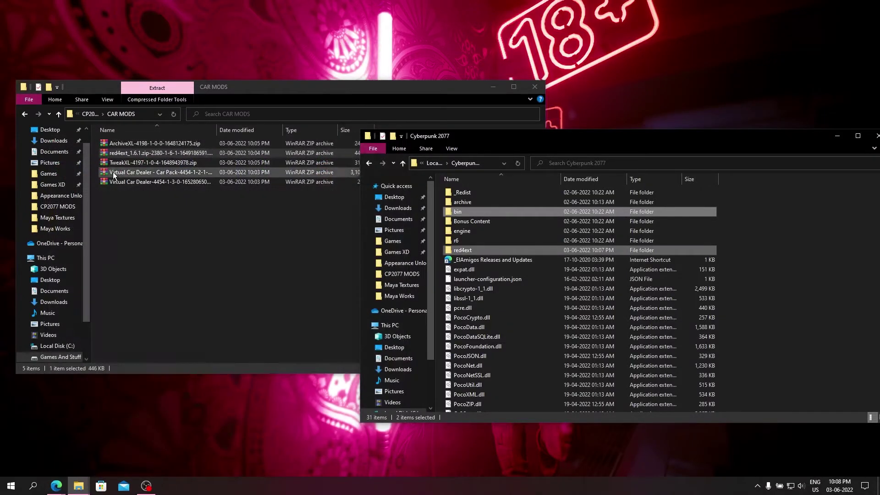
Extract the red4ext folder from the ArchiveXL archive into the Cyberpunk 2077 game folder and check the game's red4ext plugins folder
double_click(142, 143)
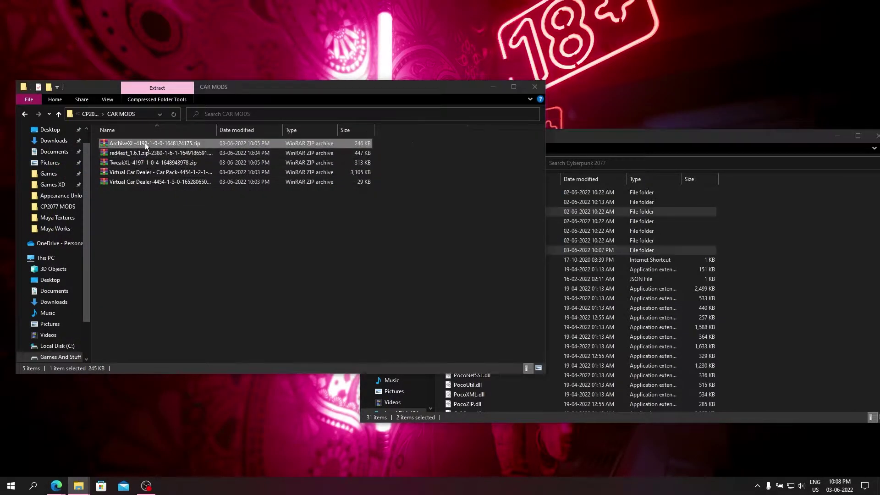
left_click(611, 99)
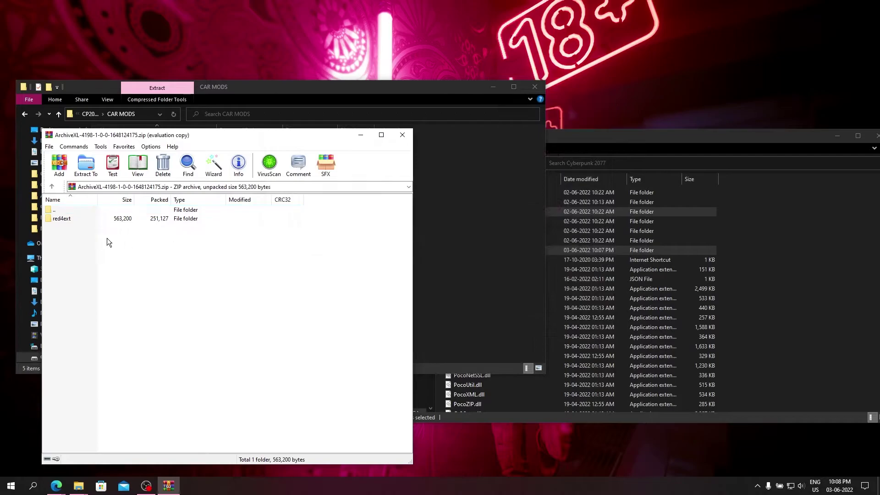
left_click_drag(41, 247, 88, 220)
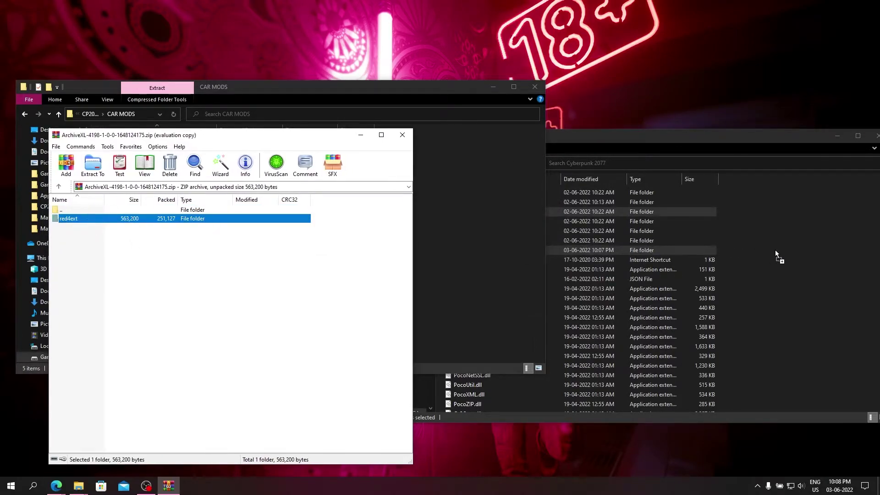
left_click_drag(775, 249, 775, 249)
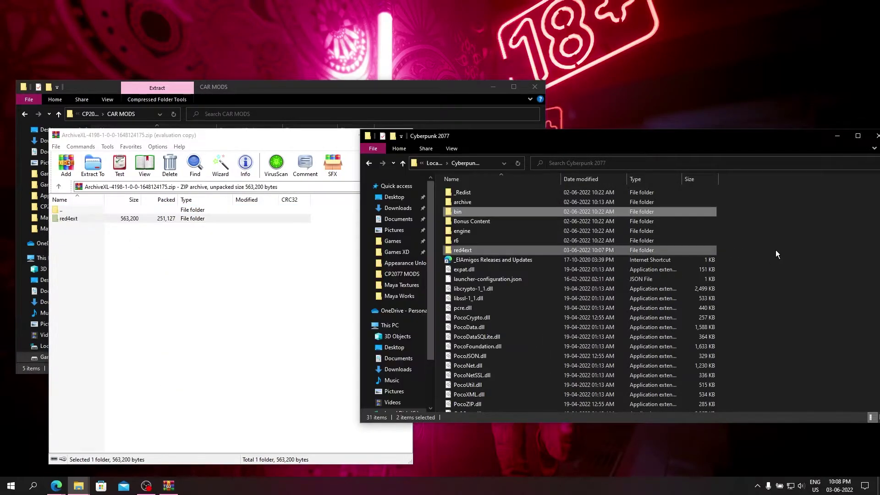
double_click(477, 254)
double_click(472, 189)
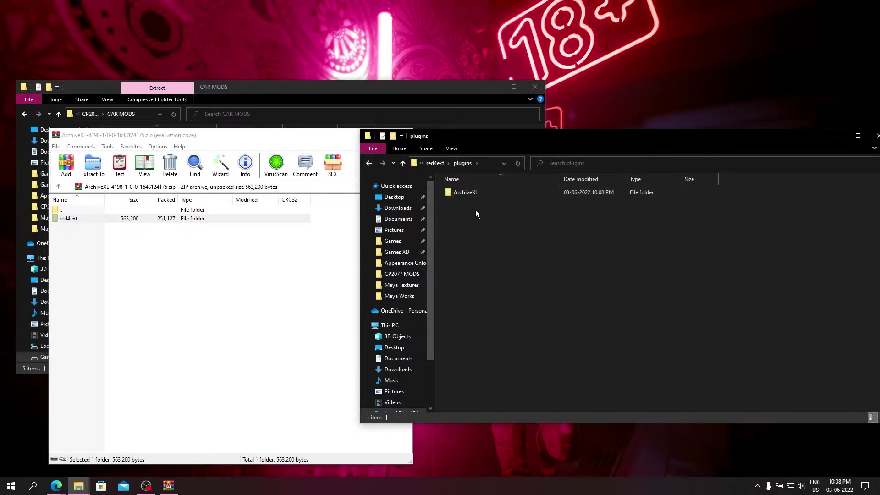
Go back to the main Cyberpunk 2077 folder from the red4ext plugins folder and close the ArchiveXL archive
left_click(368, 163)
left_click(368, 163)
left_click(253, 309)
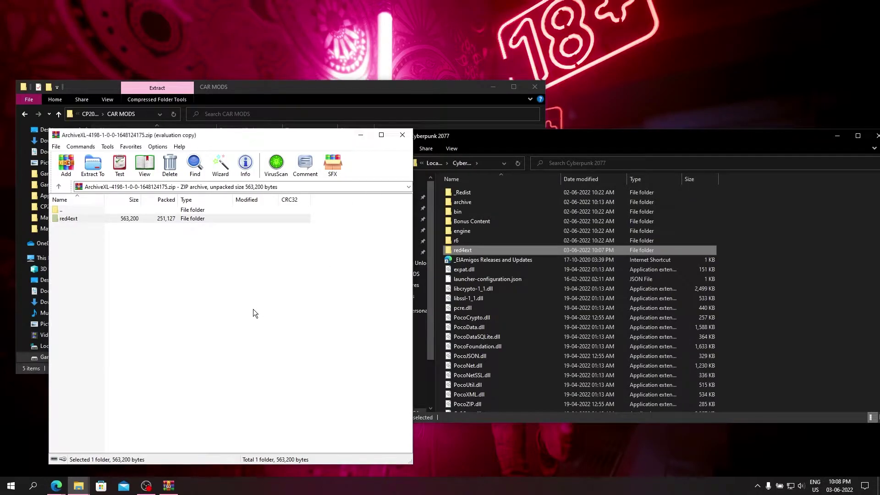
left_click(397, 136)
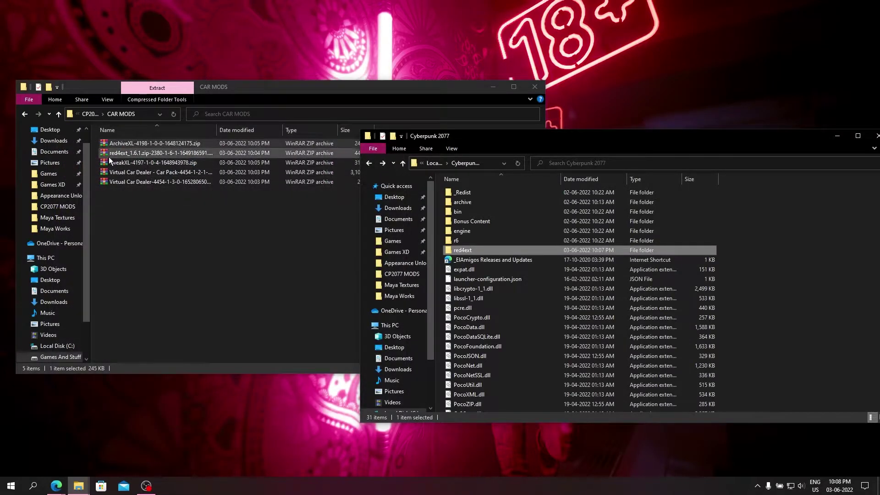
Open the TweakXL archive from CAR MODS, extract its r6 and red4ext folders into the Cyberpunk 2077 folder, and close the archive
left_click(120, 164)
double_click(119, 164)
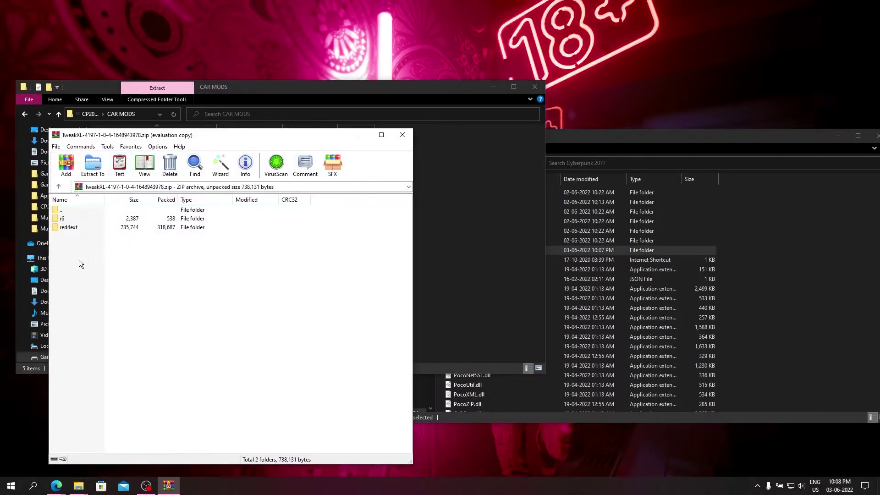
left_click(269, 302)
left_click_drag(87, 241, 99, 219)
left_click_drag(737, 228, 771, 237)
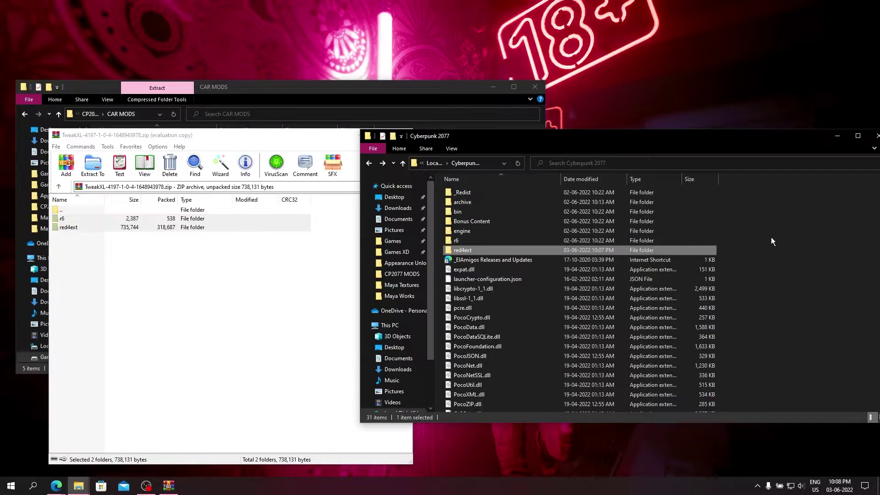
left_click(777, 251)
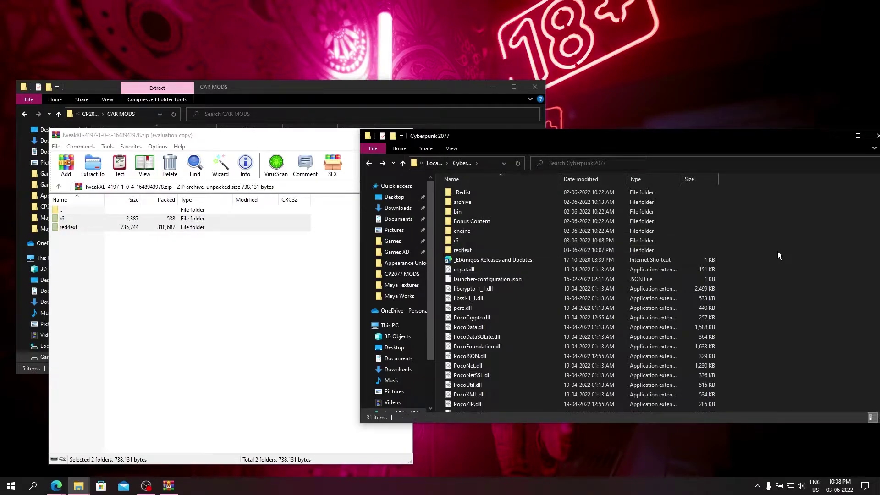
left_click(324, 137)
left_click(402, 134)
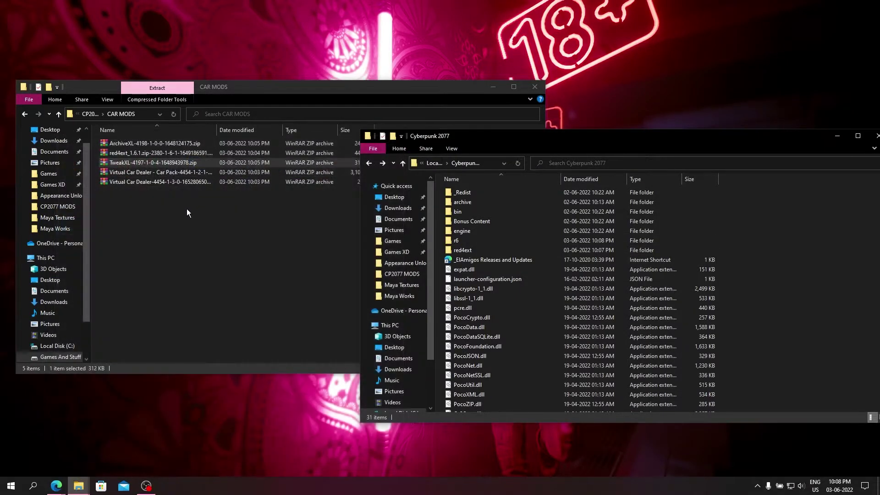
Extract the archive and r6 folders from the main Virtual Car Dealer zip into the Cyberpunk 2077 folder, and close the zip
left_click(184, 210)
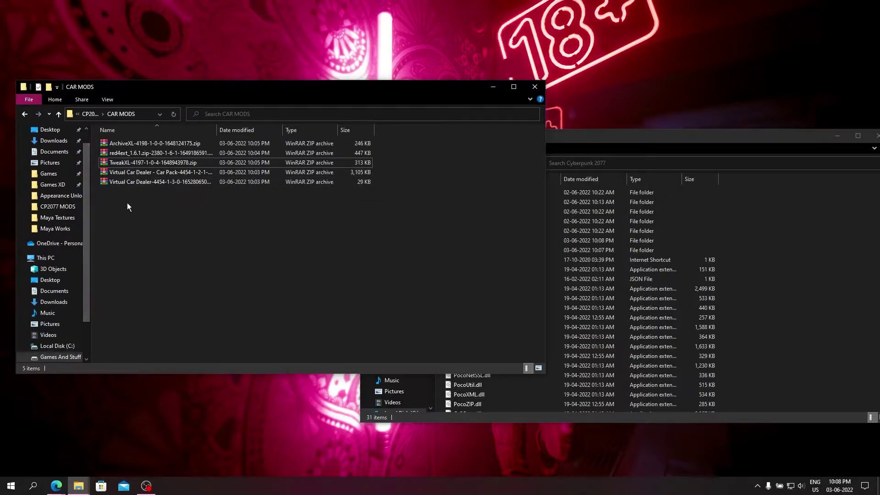
double_click(140, 182)
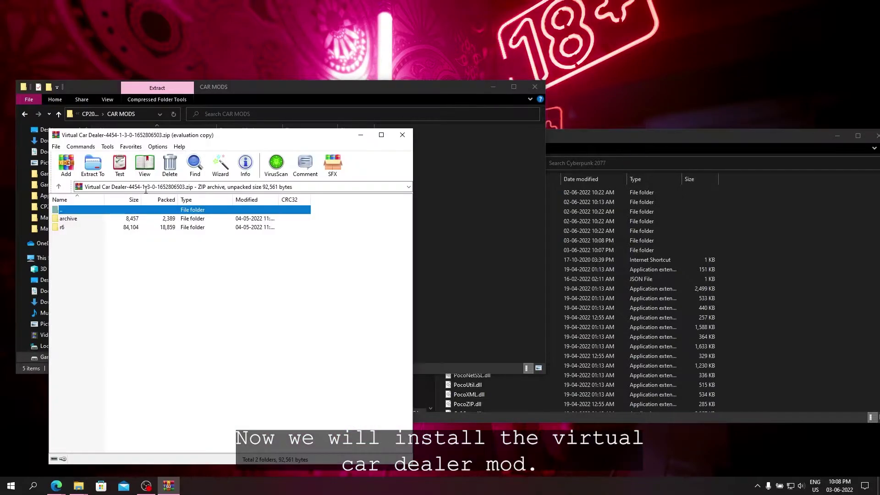
left_click(286, 290)
left_click_drag(304, 126, 321, 81)
left_click_drag(435, 191, 460, 192)
left_click_drag(82, 199, 100, 164)
left_click(613, 139)
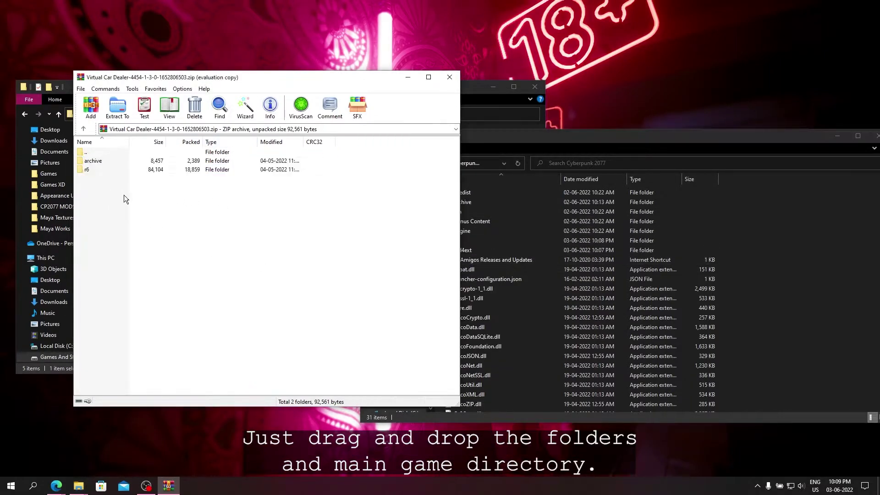
left_click_drag(123, 194, 728, 261)
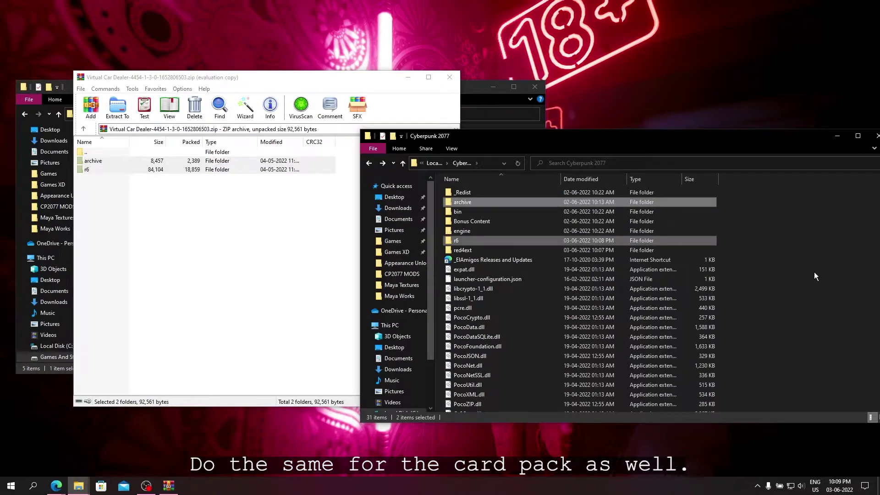
left_click(350, 78)
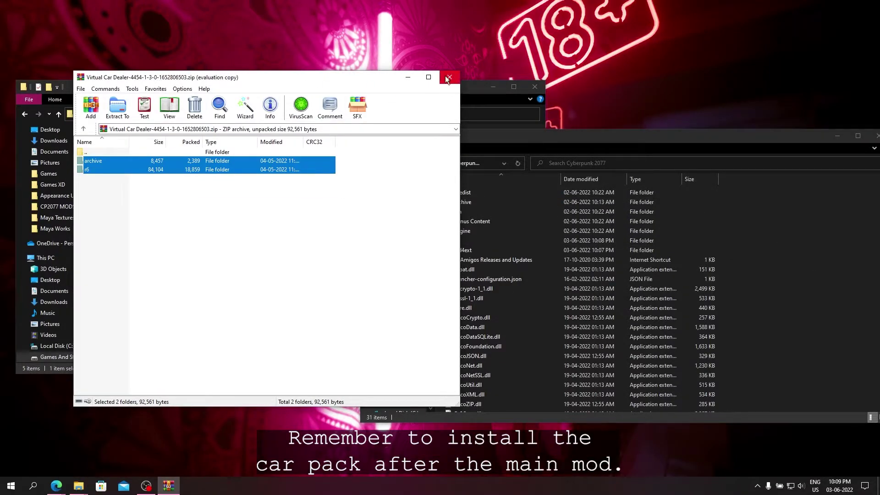
left_click(447, 79)
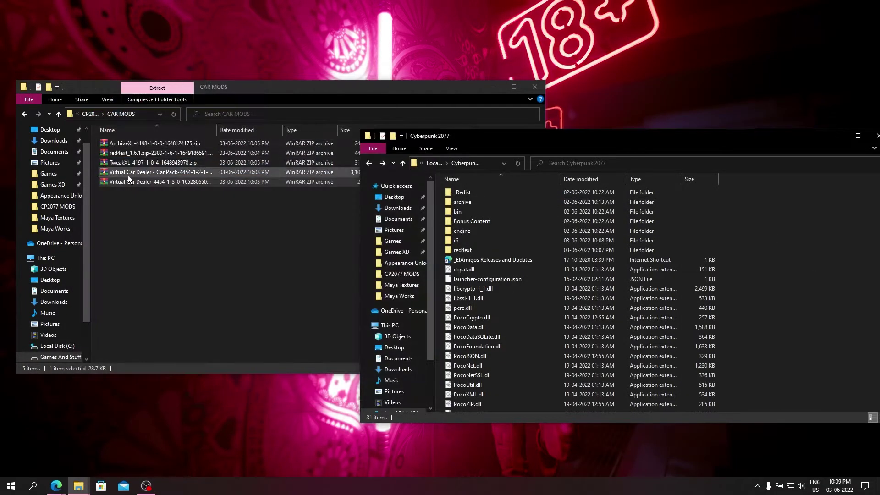
Extract the archive and r6 folders from the Virtual Car Dealer - Car Pack zip into the Cyberpunk 2077 folder, and close the zip
left_click(139, 204)
double_click(153, 171)
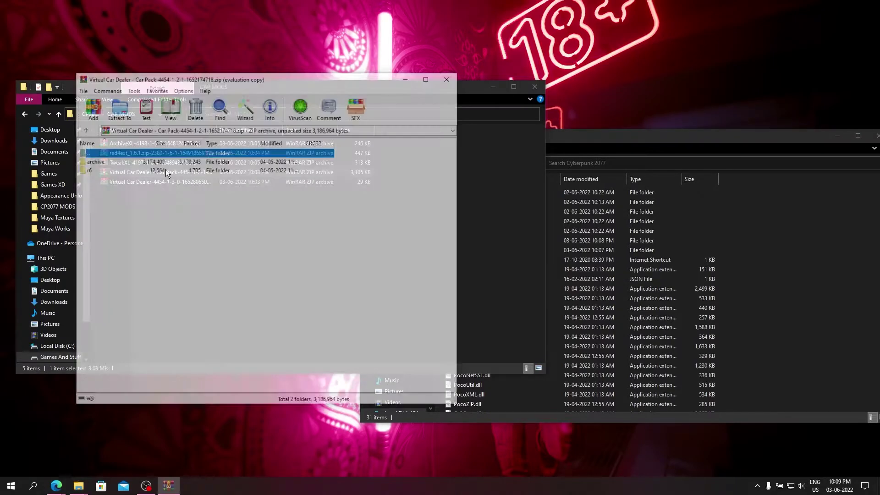
left_click(316, 245)
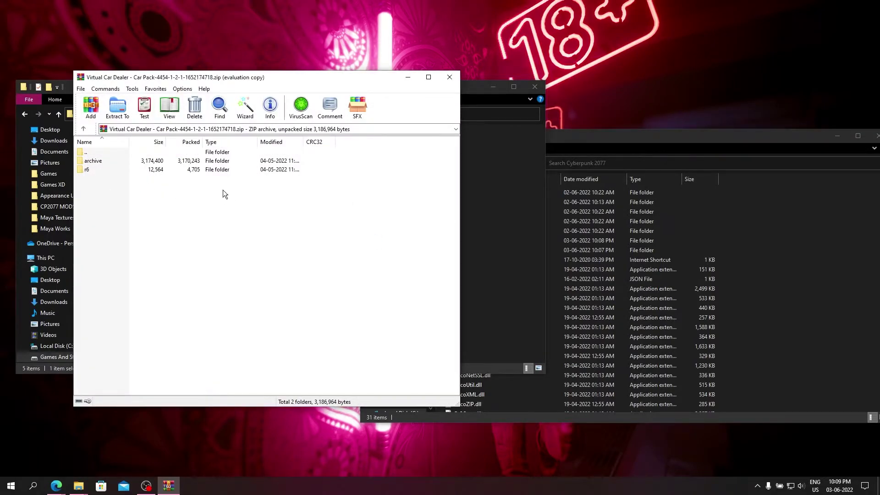
left_click_drag(183, 181, 788, 265)
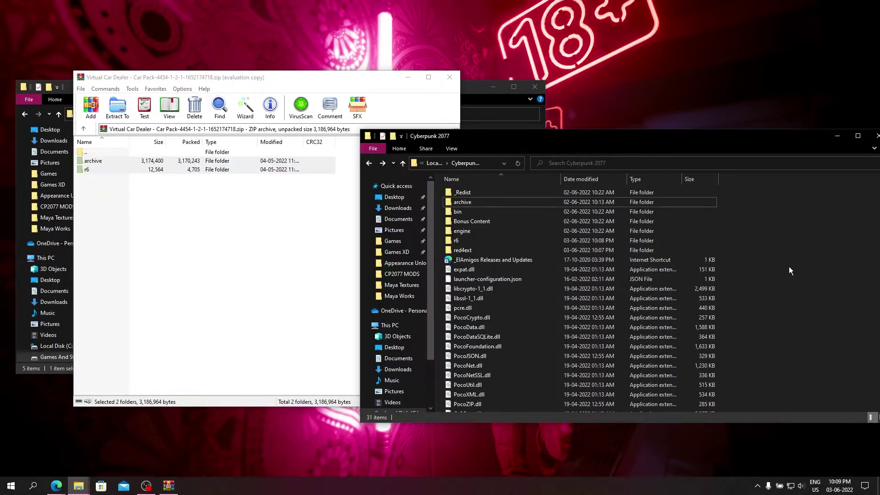
left_click(450, 77)
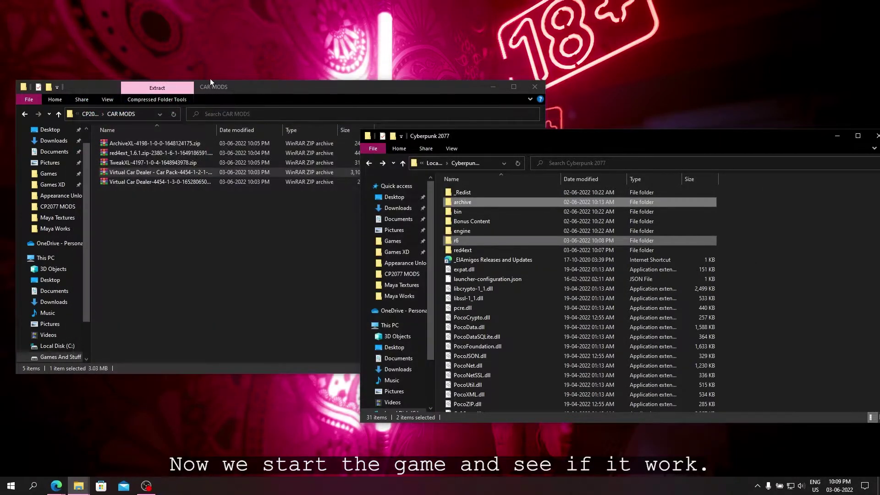
Launch the game from the x64 folder inside the game's bin folder
double_click(467, 211)
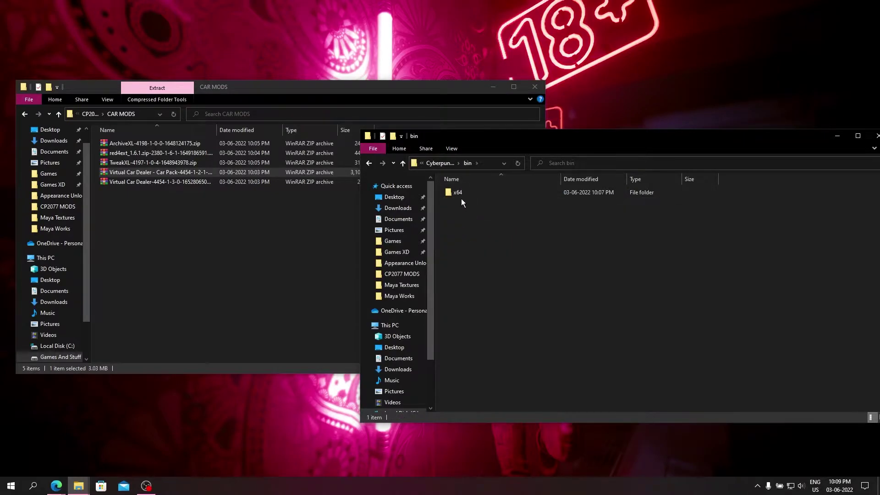
double_click(461, 195)
double_click(470, 253)
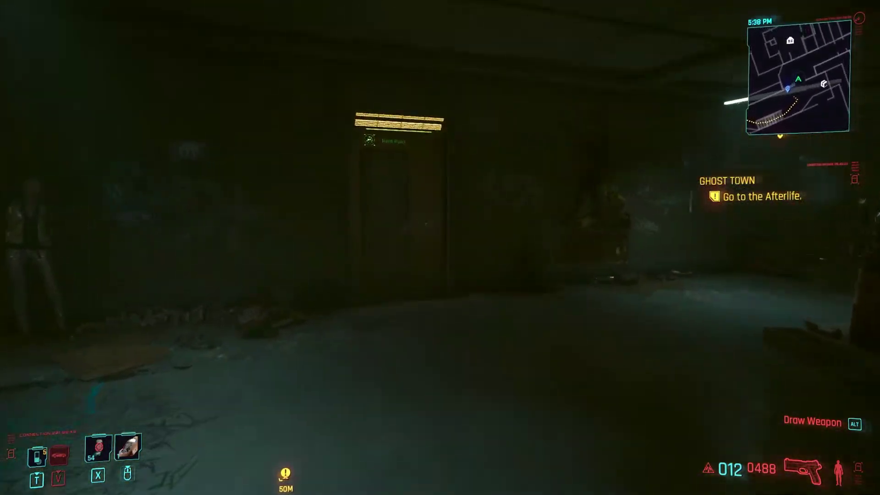
Enter V's apartment, use the desk computer, and open its Car Dealer page
key("f")
key("w")
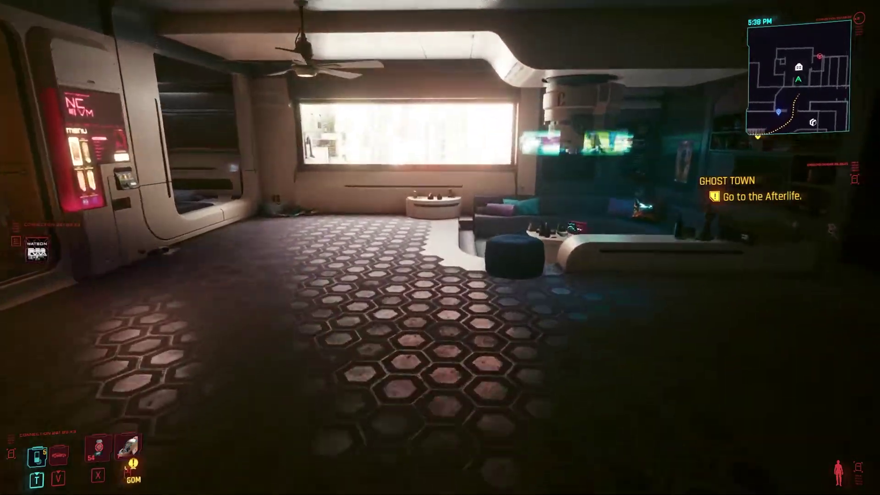
key("w")
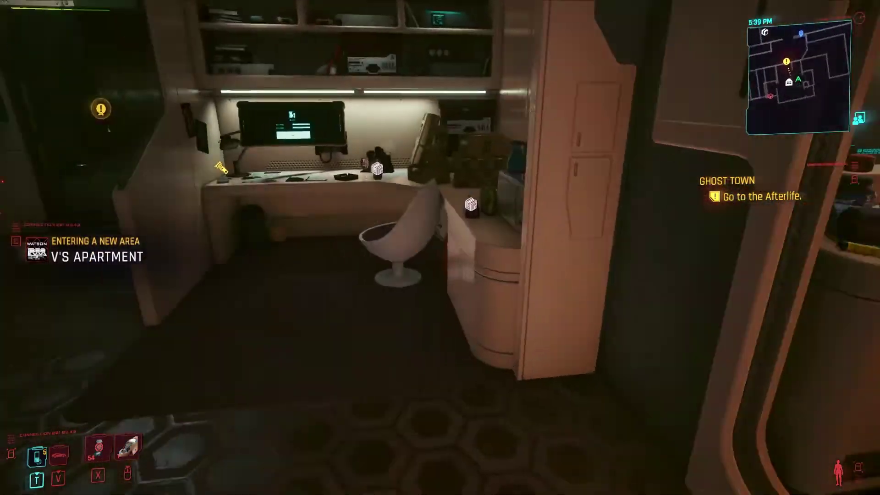
key("f")
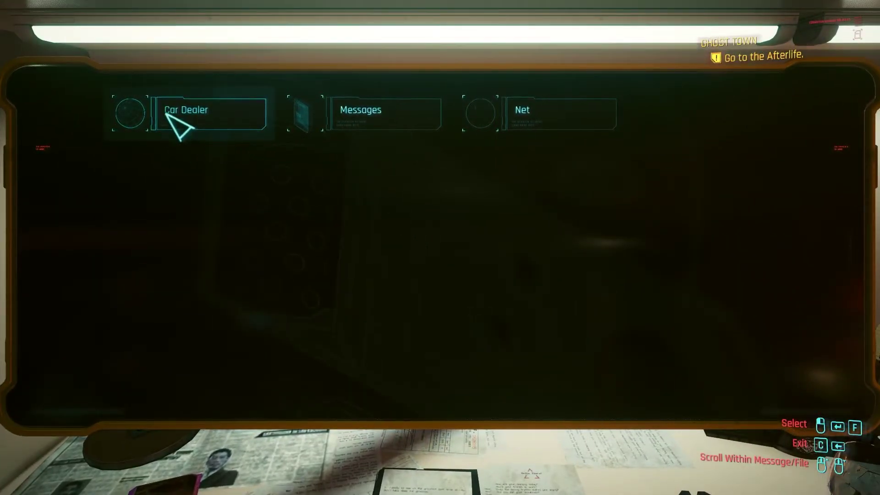
left_click(166, 115)
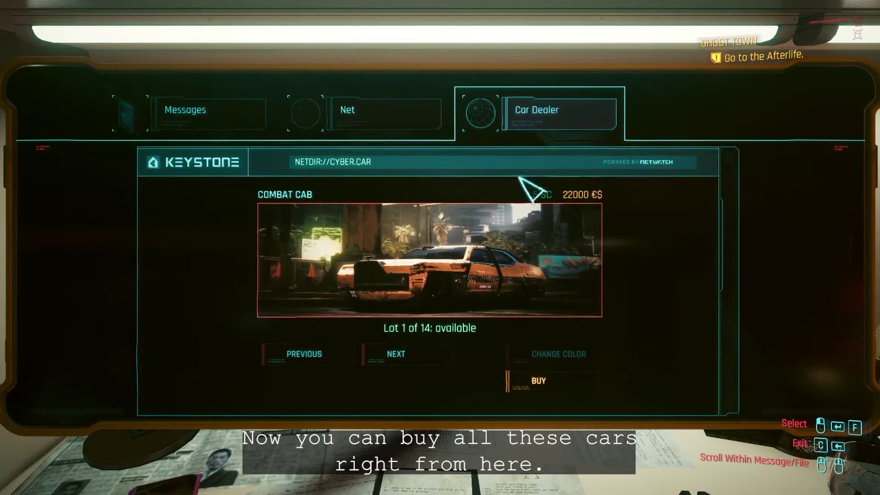
Browse through the vehicle lots offered on the Car Dealer page to check the cars for sale
left_click(408, 357)
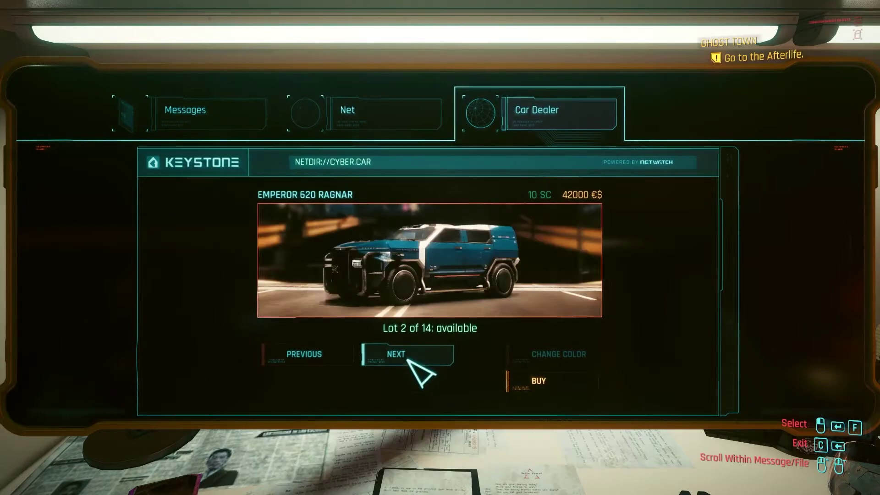
left_click(408, 358)
left_click(408, 358)
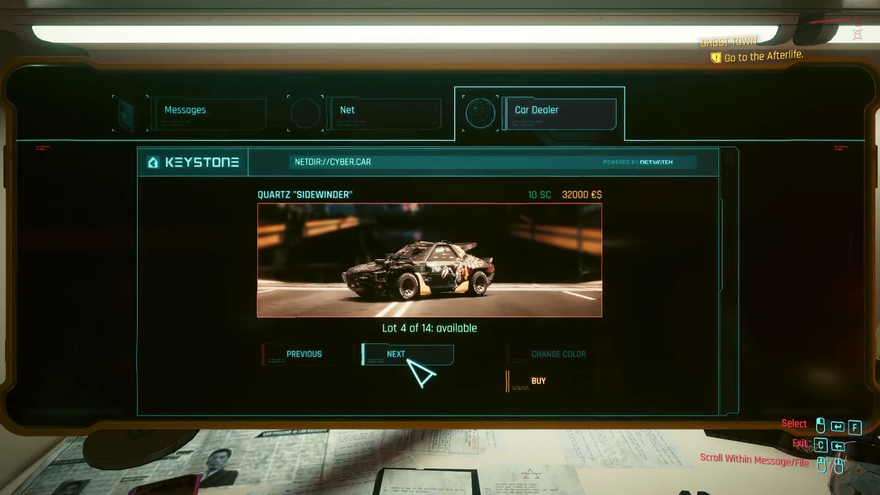
left_click(408, 357)
left_click(408, 357)
left_click(408, 358)
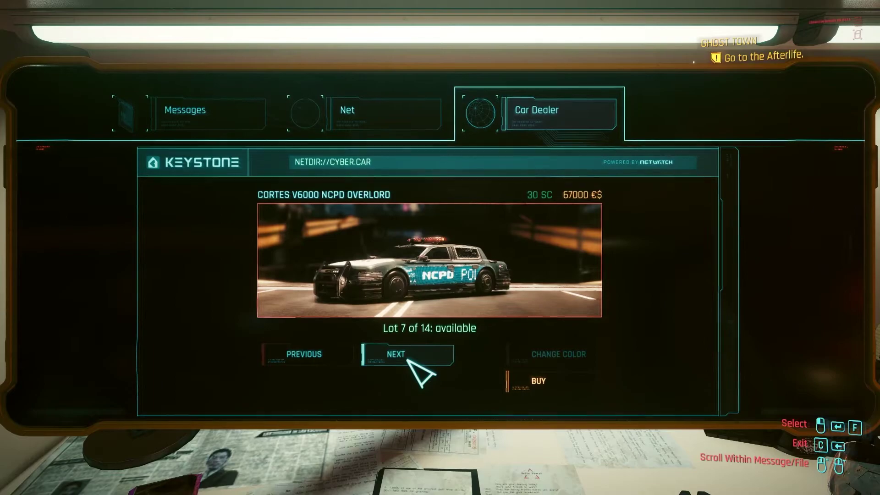
left_click(407, 357)
left_click(408, 357)
left_click(407, 357)
left_click(408, 357)
left_click(408, 357)
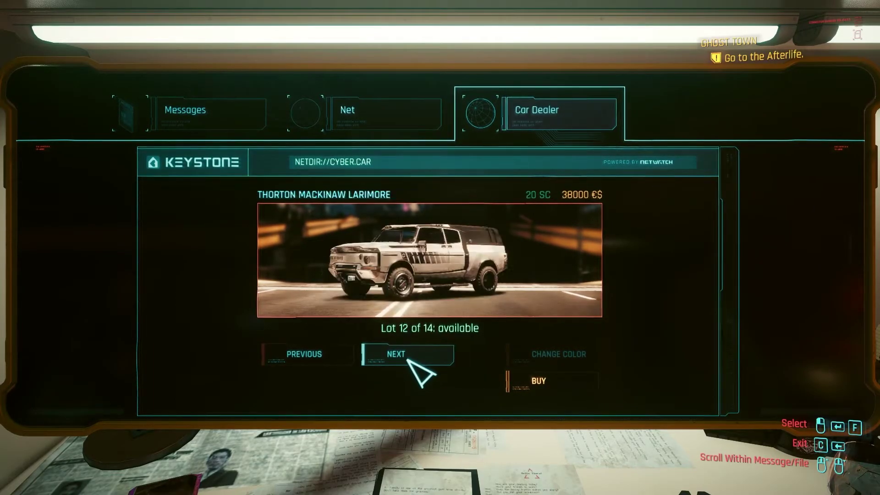
left_click(408, 357)
left_click(408, 357)
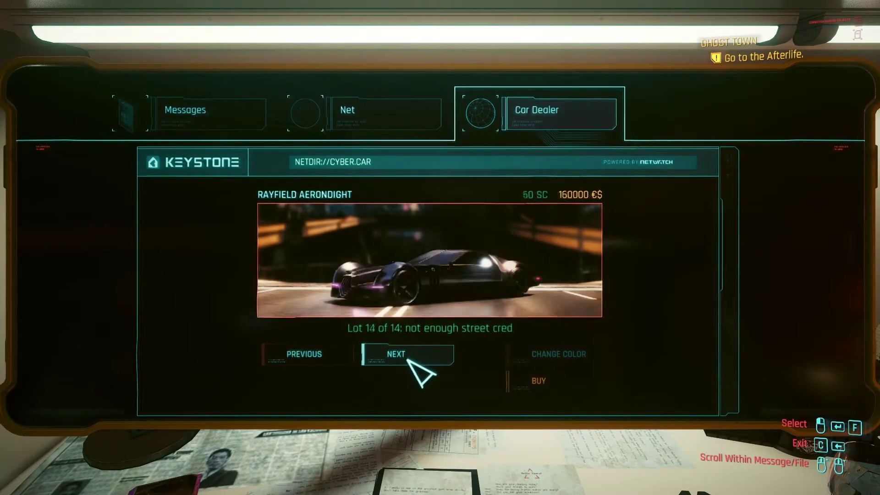
left_click(408, 357)
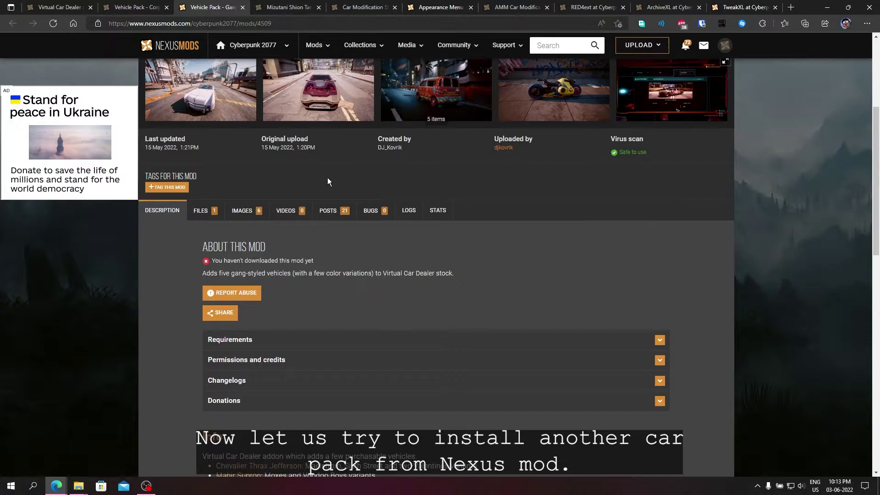
Switch to the browser and examine the Vehicle Pack - Gangs mod page on Nexus Mods, including its vehicle images and description
scroll(326, 180, "down", 3)
scroll(326, 179, "up", 7)
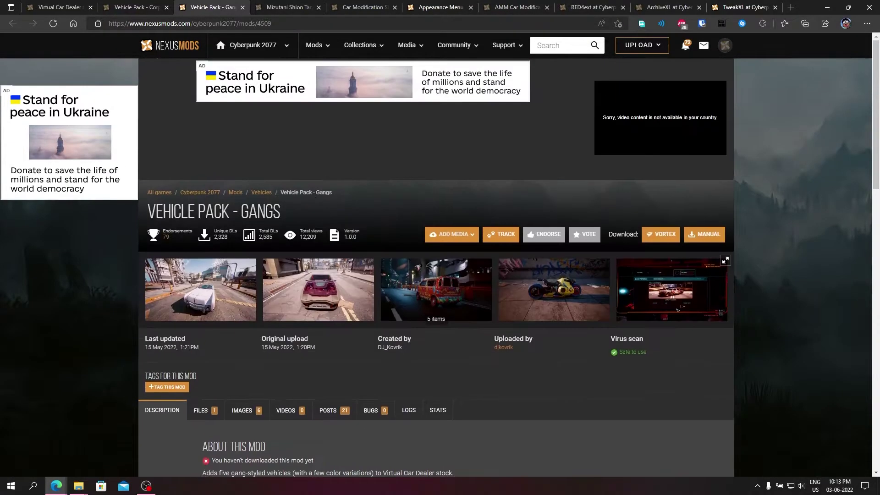
left_click_drag(281, 210, 156, 211)
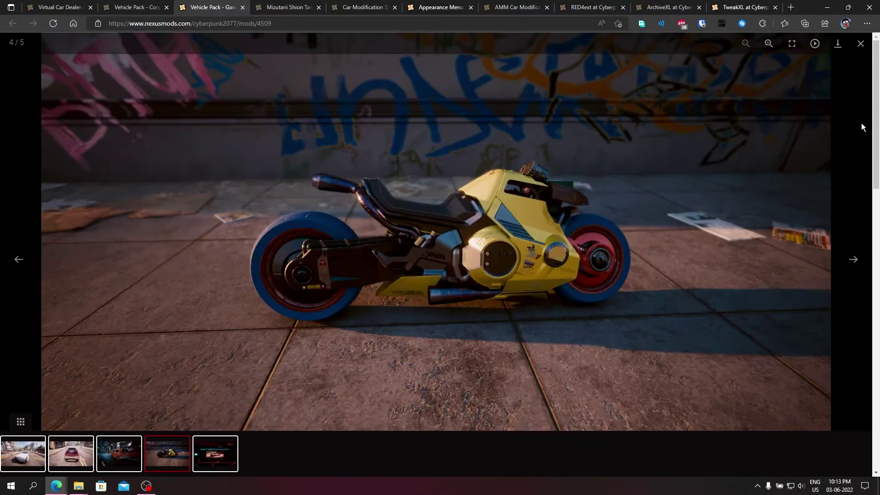
left_click(860, 43)
scroll(354, 351, "down", 4)
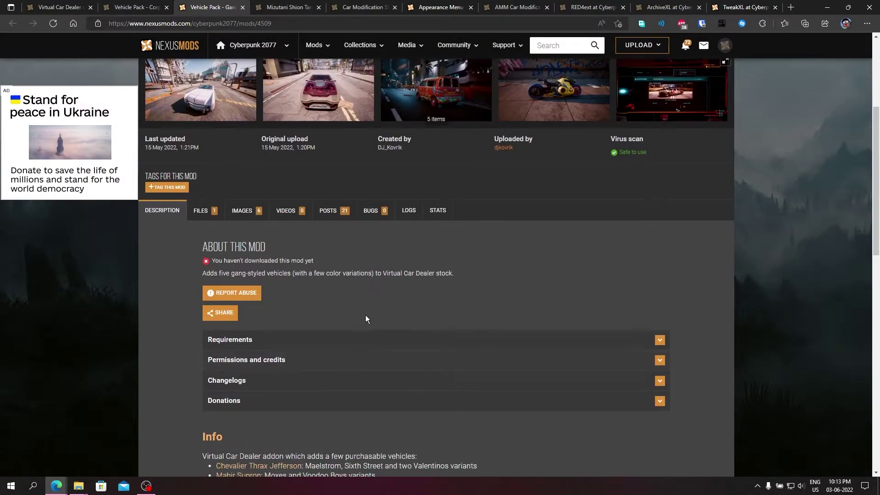
scroll(366, 312, "up", 4)
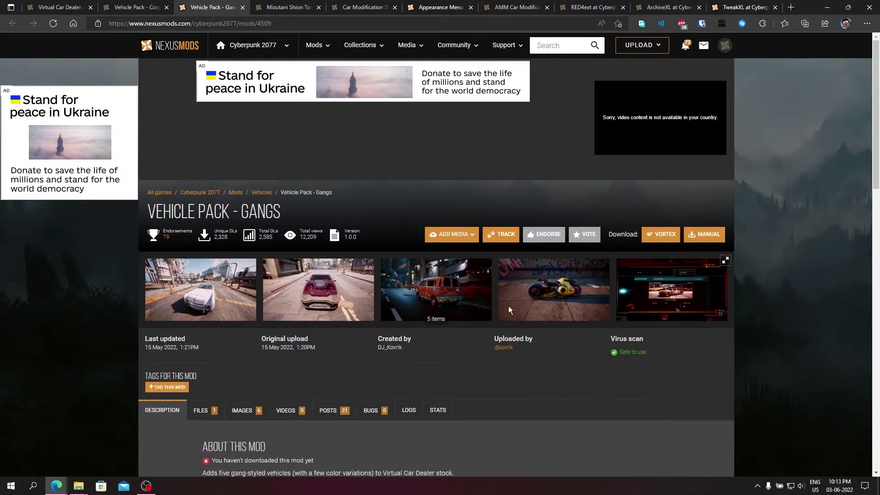
Download the Virtual Car Dealer - Gangs Pack main file manually with the slow option
left_click(208, 411)
scroll(328, 337, "down", 5)
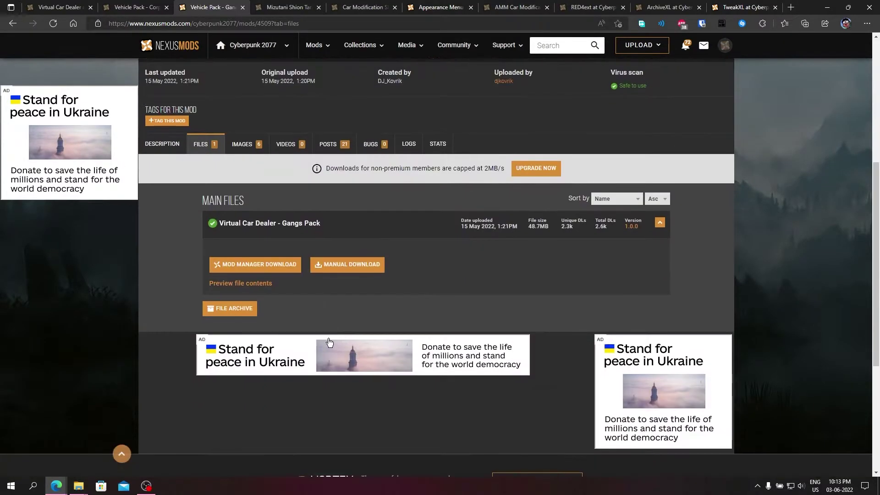
left_click(344, 266)
left_click(339, 291)
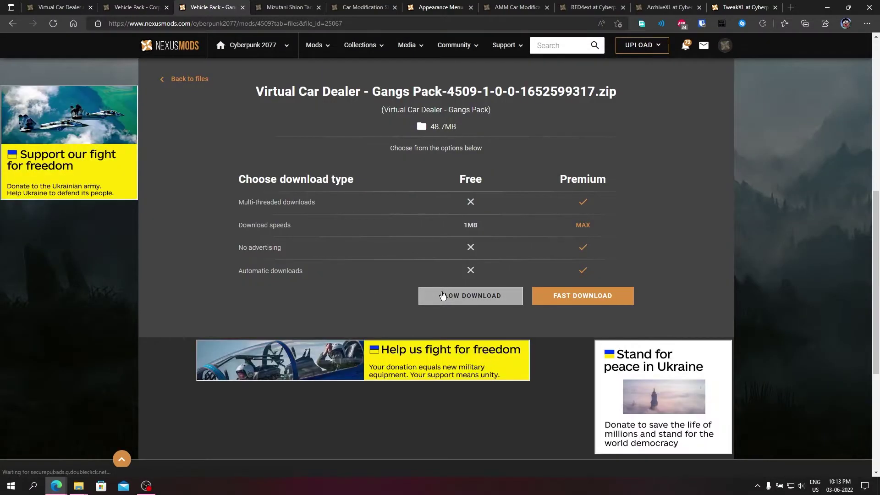
left_click(443, 296)
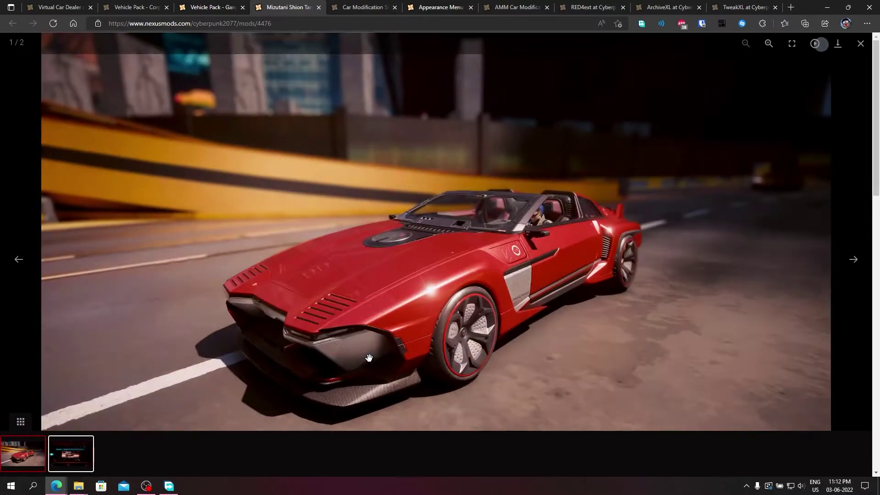
View both preview images of the Mizutani Shion Targa MZT mod and return to its mod page
left_click(854, 260)
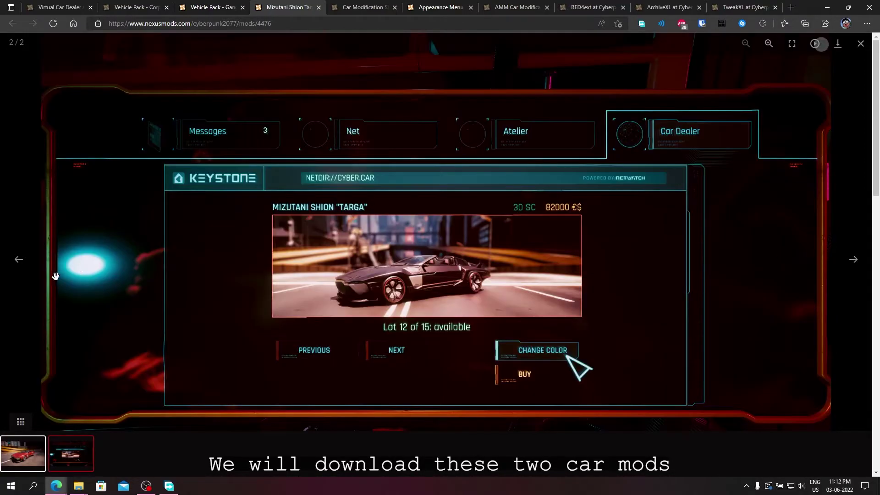
left_click(19, 259)
left_click(860, 43)
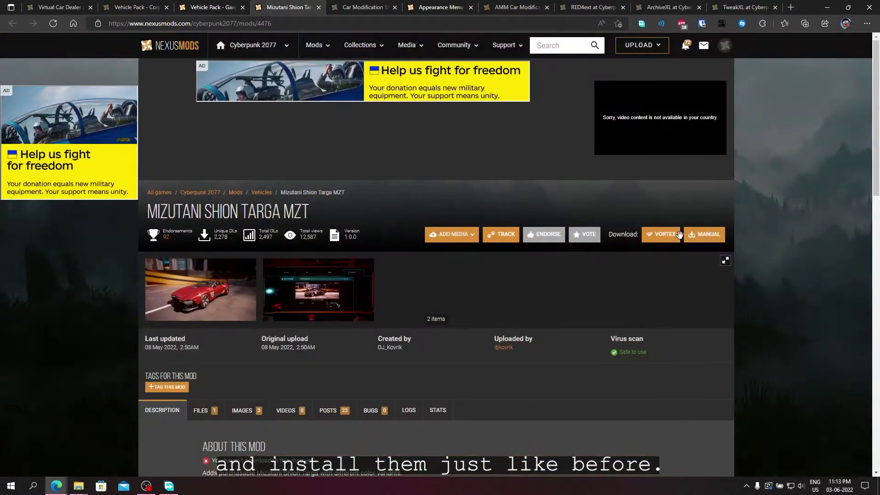
Download the Mizutani Shion Targa MZT mod manually and save the zip in the CAR MODS folder
left_click(708, 236)
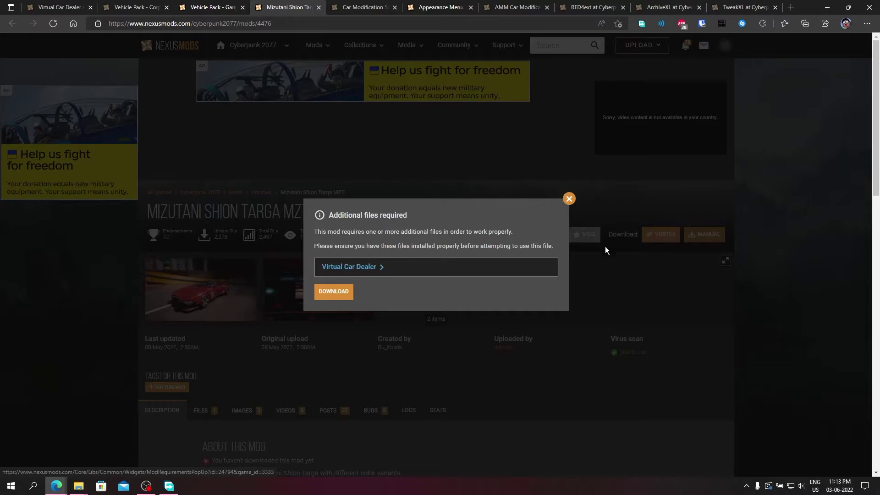
left_click(333, 294)
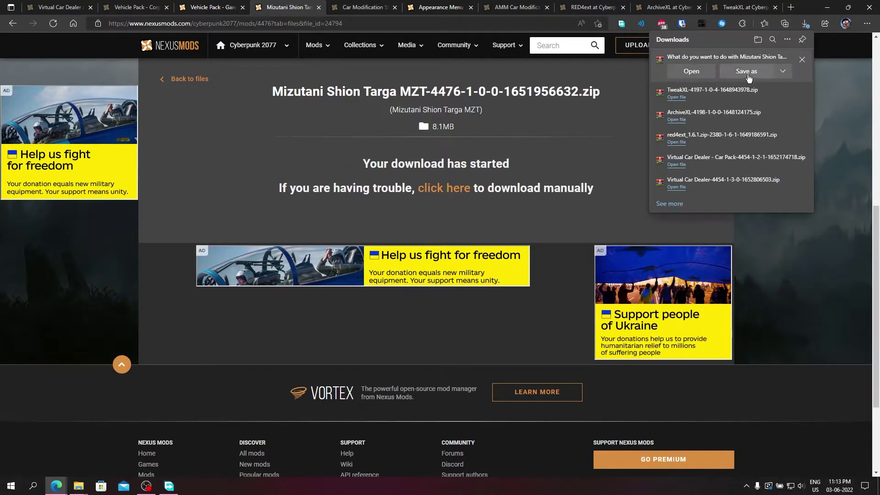
left_click(747, 73)
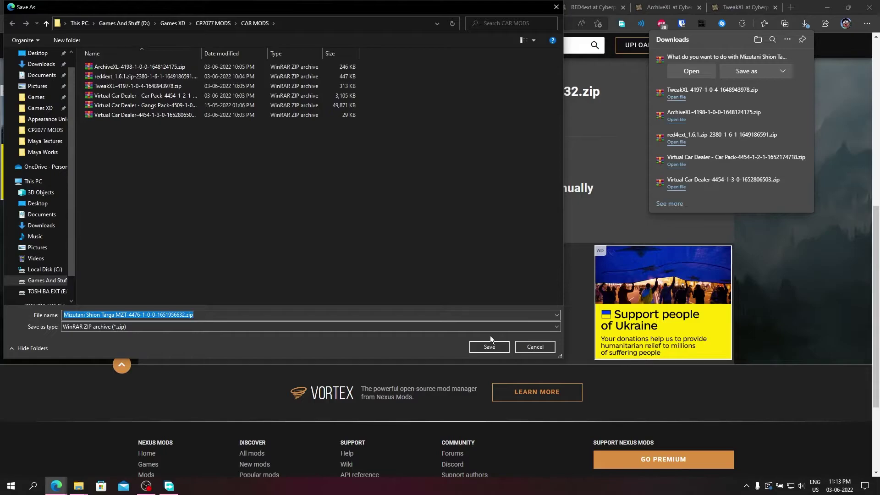
left_click(487, 348)
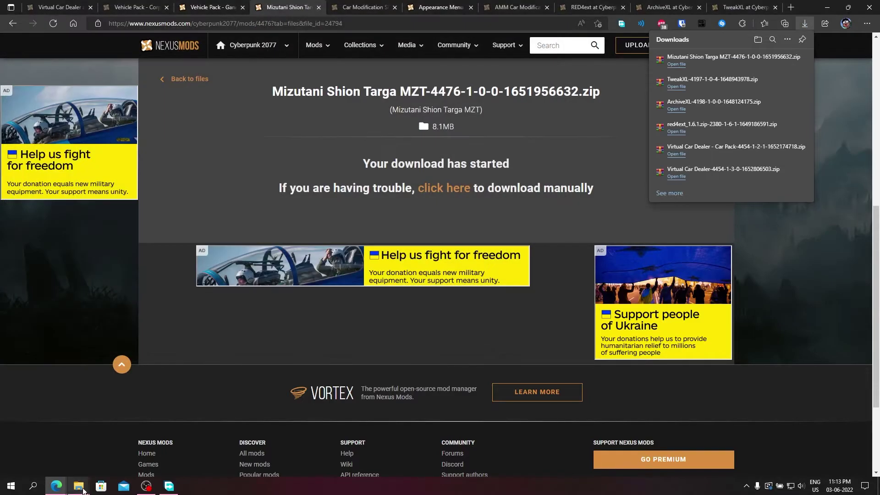
Switch to File Explorer, locate the Mizutani Shion Targa and Gangs Pack archives in CAR MODS, and place the game folder window beside them
mouse_move(80, 486)
left_click(73, 455)
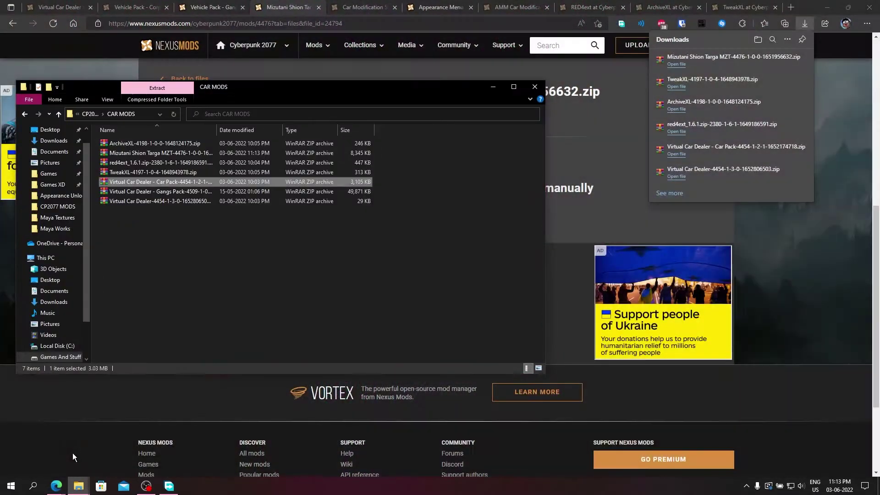
left_click(127, 218)
left_click(121, 153)
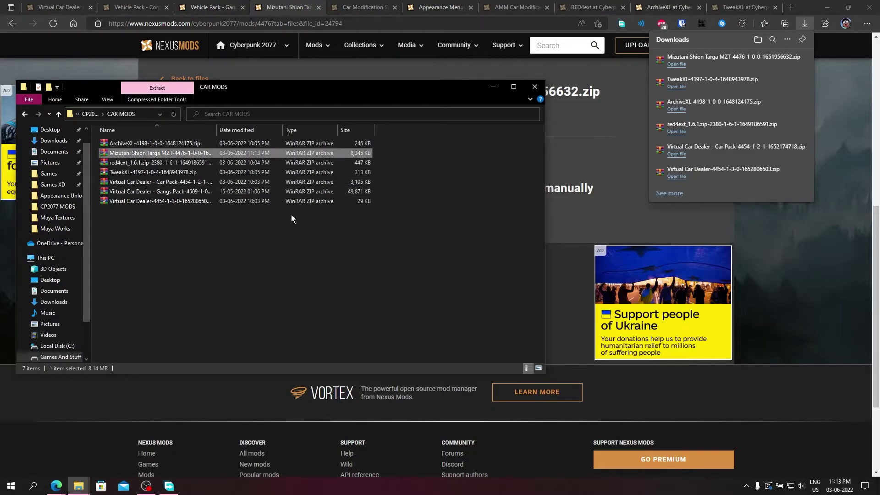
left_click(166, 192, "ctrl")
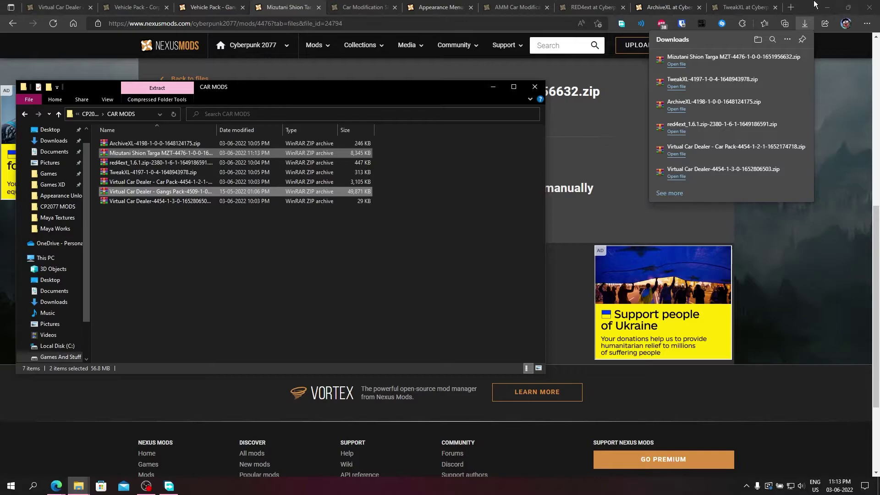
left_click(827, 6)
left_click_drag(661, 138, 672, 125)
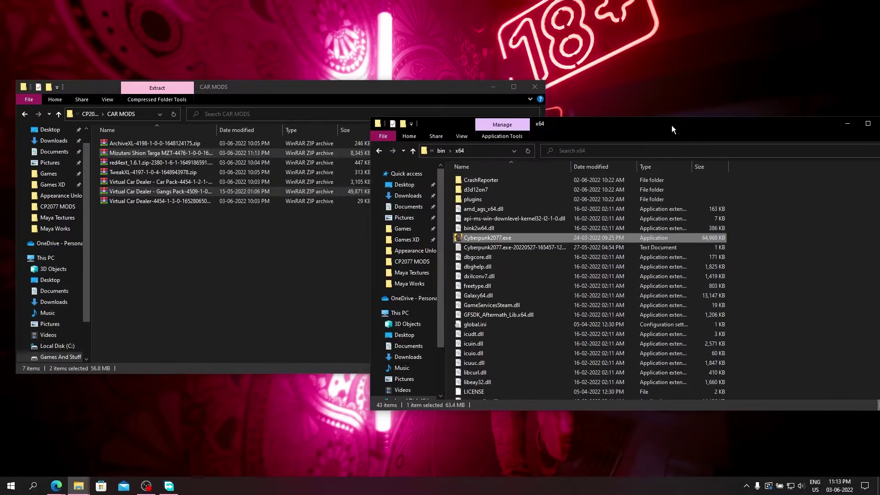
Open the Mizutani Shion Targa archive in WinRAR and navigate the other Explorer window to the Cyberpunk 2077 root folder
double_click(166, 153)
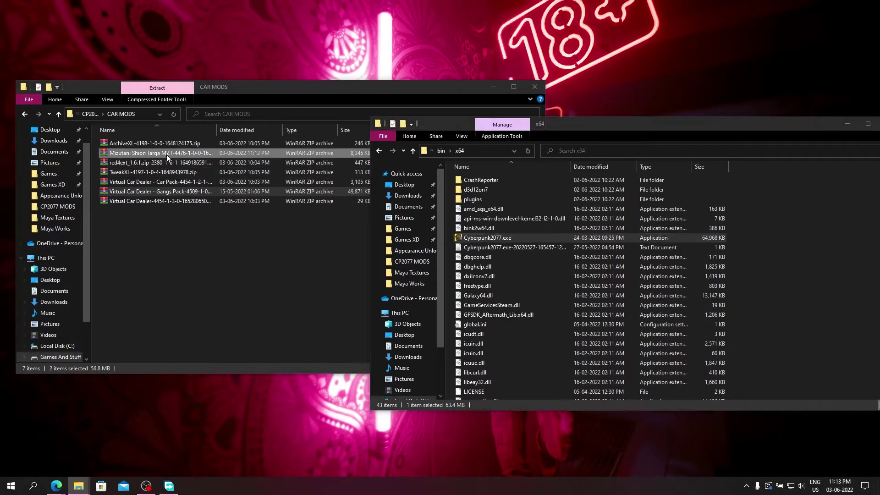
left_click(611, 99)
left_click_drag(135, 181, 151, 160)
left_click(474, 164)
left_click(442, 152)
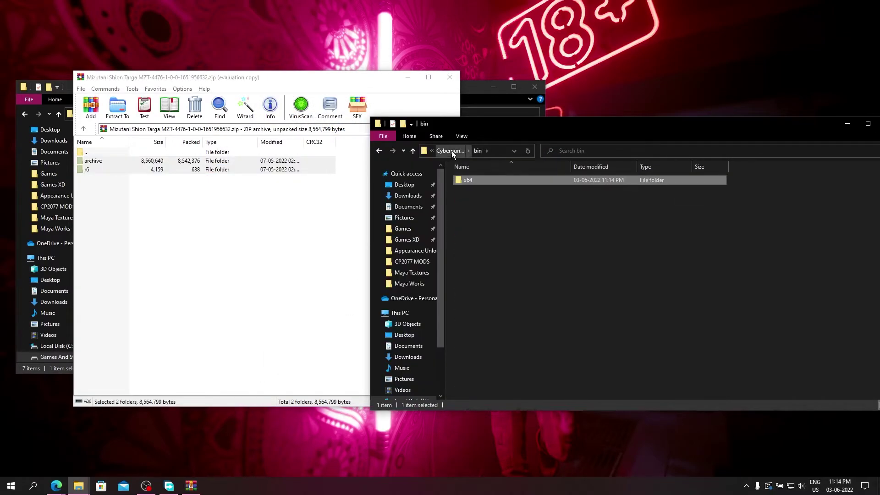
left_click(452, 150)
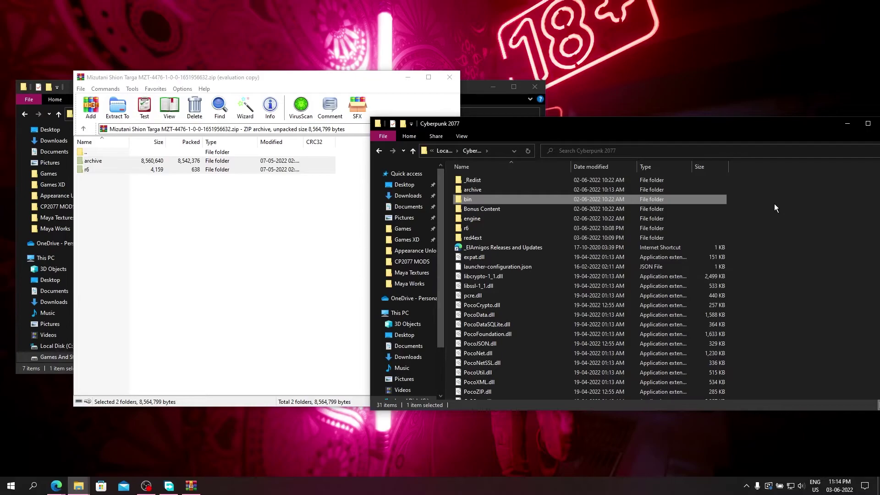
left_click(278, 251)
left_click(724, 127)
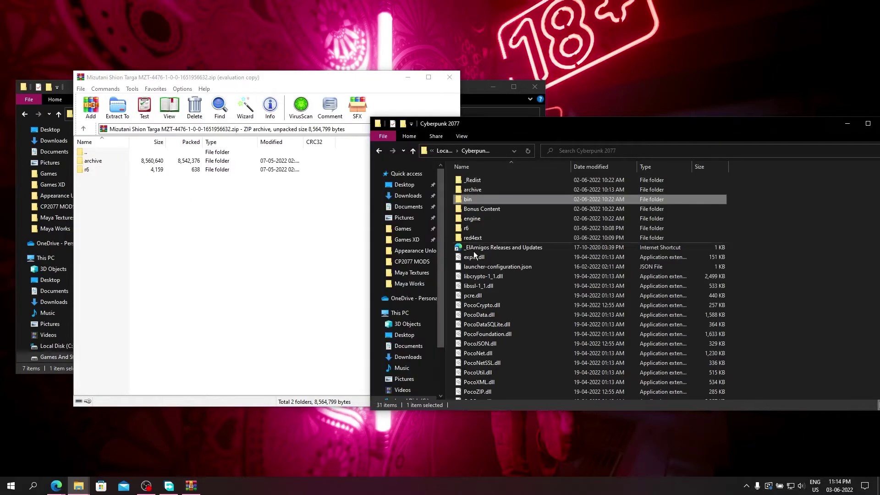
Extract the archive and r6 folders of the Mizutani Shion Targa mod into the Cyberpunk 2077 folder and close the zip
left_click(139, 227)
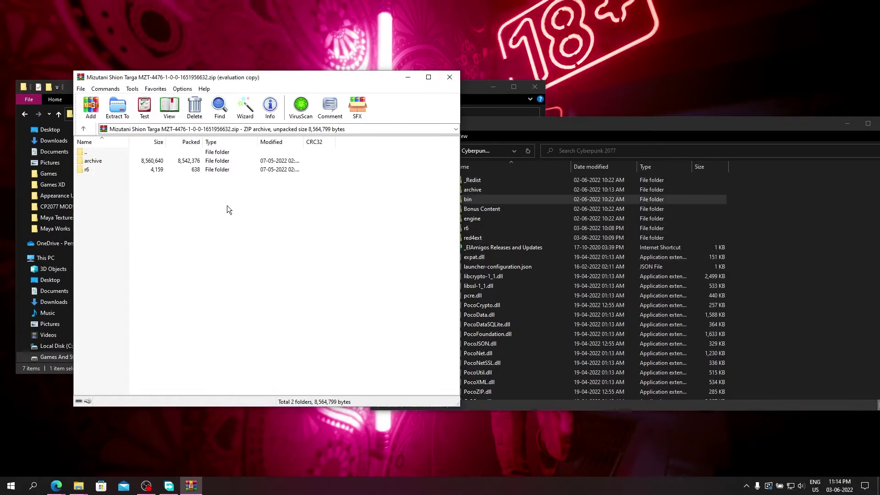
left_click_drag(227, 206, 188, 159)
left_click(187, 161)
left_click_drag(156, 192, 190, 166)
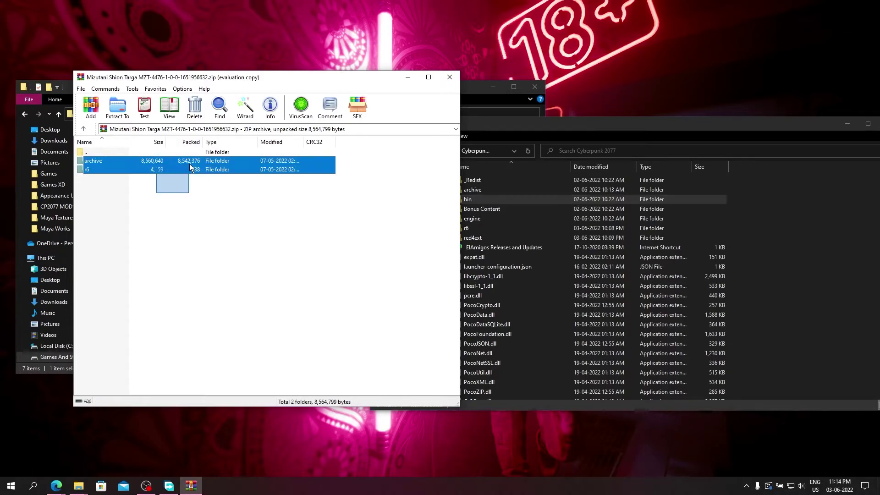
left_click_drag(807, 231, 808, 232)
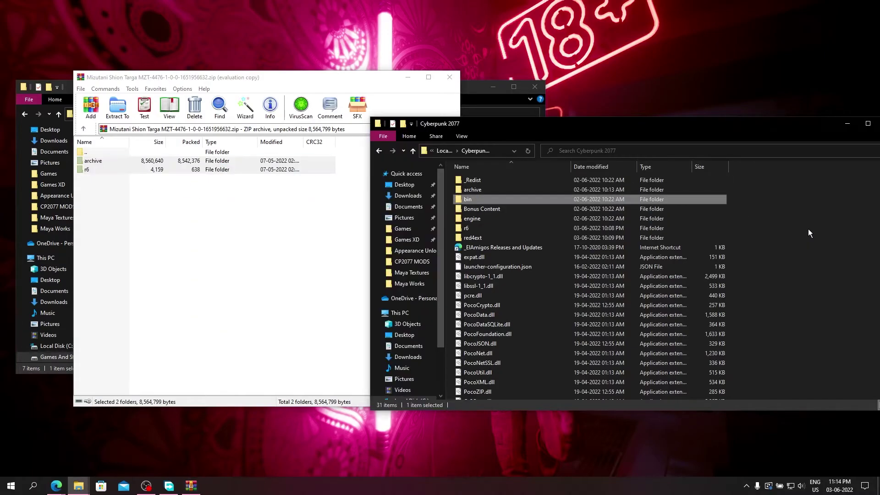
left_click(450, 77)
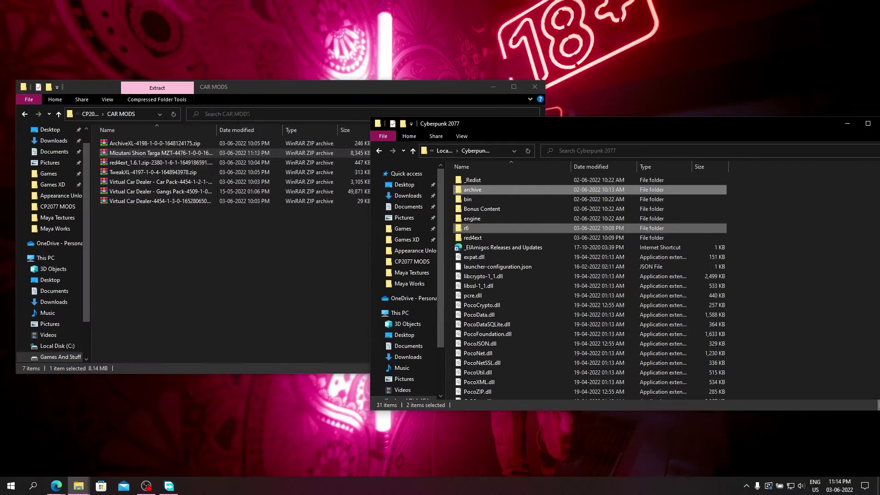
Extract the archive and r6 folders from the Gangs Pack zip into the Cyberpunk 2077 folder, and close the zip and CAR MODS windows
double_click(138, 189)
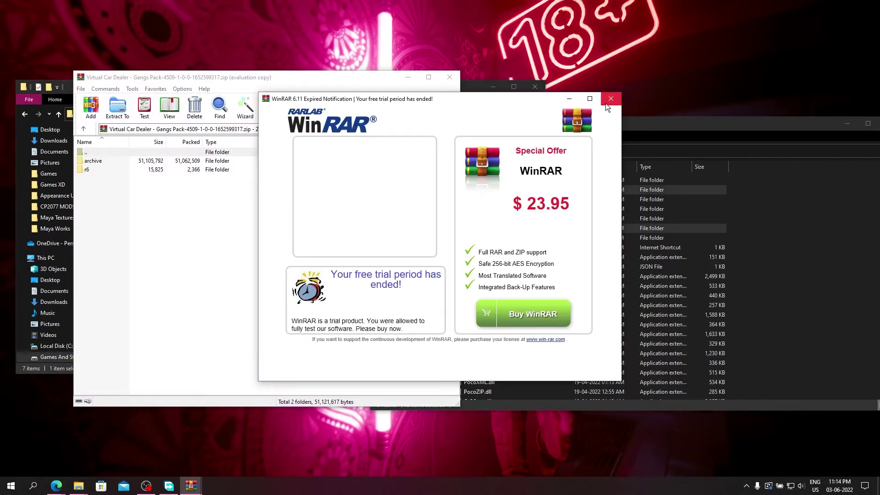
left_click(609, 96)
left_click_drag(123, 209, 168, 163)
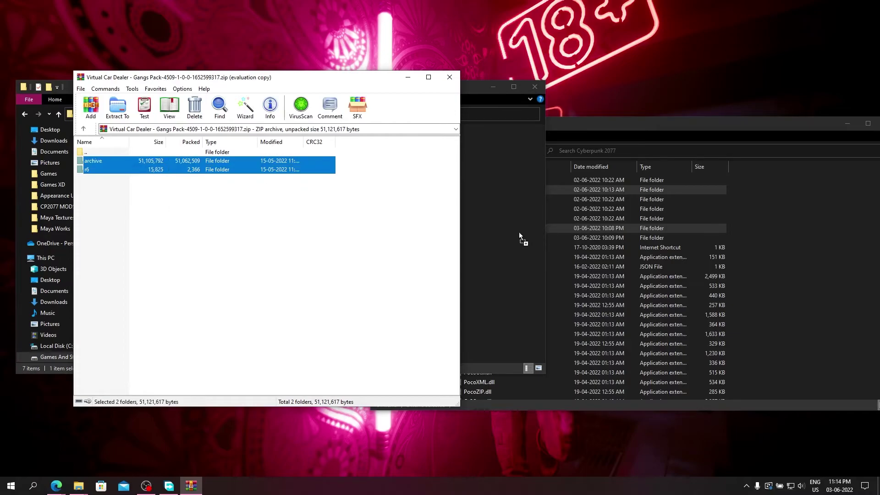
left_click_drag(519, 233, 820, 291)
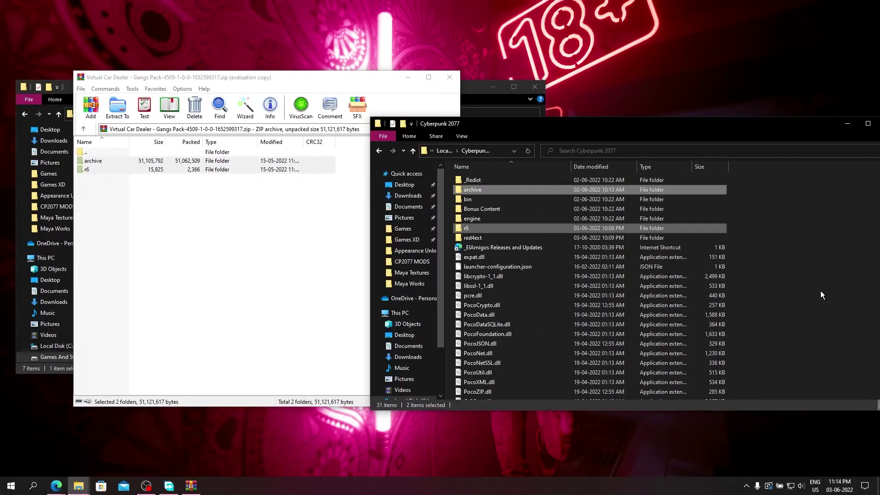
left_click(449, 77)
left_click(535, 86)
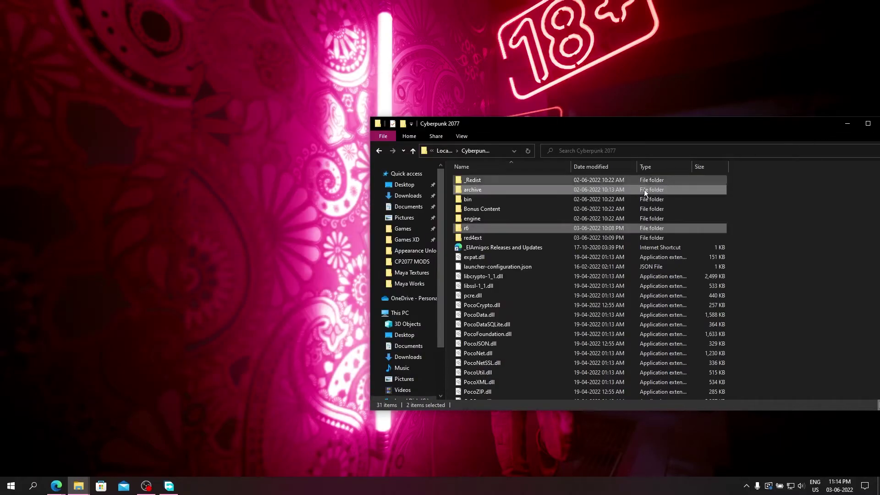
Launch the game from Cyberpunk2077.exe in the bin\x64 folder
double_click(467, 199)
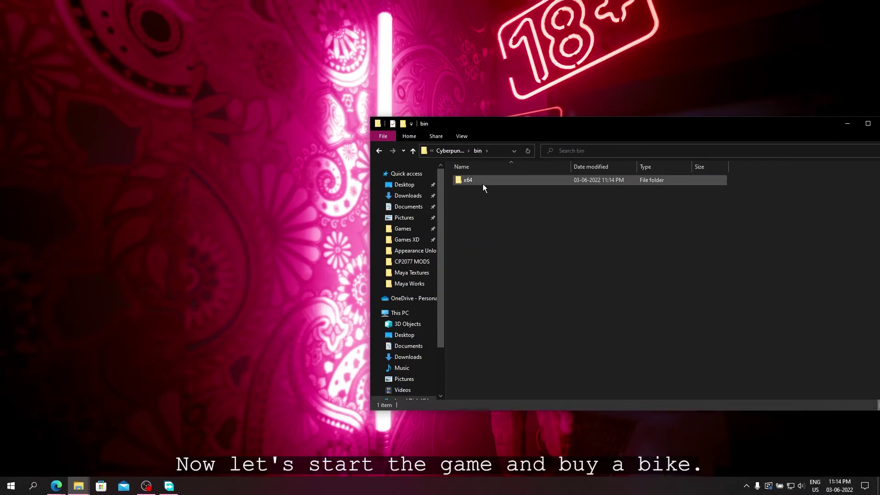
double_click(482, 183)
left_click(485, 238)
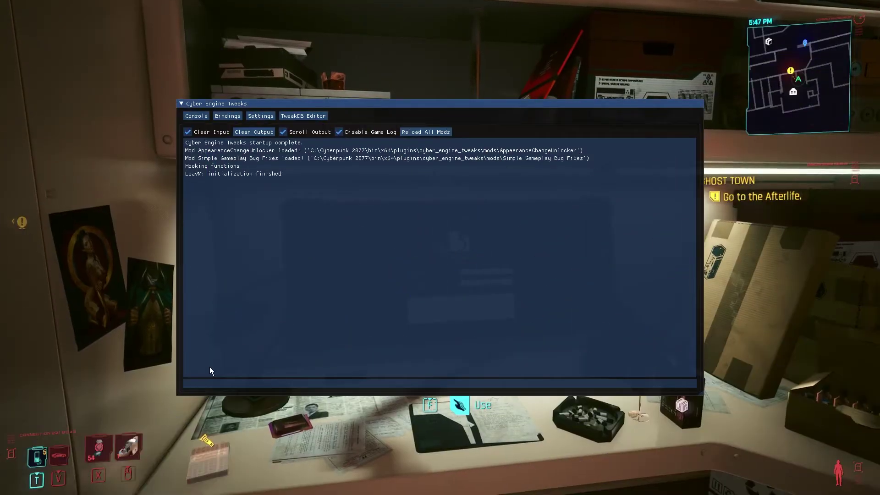
Run Game.AddToInventory("Items.money",100000) in the Cyber Engine Tweaks console to add money
type("Game.AddToInventory(?Items.money?,1000)")
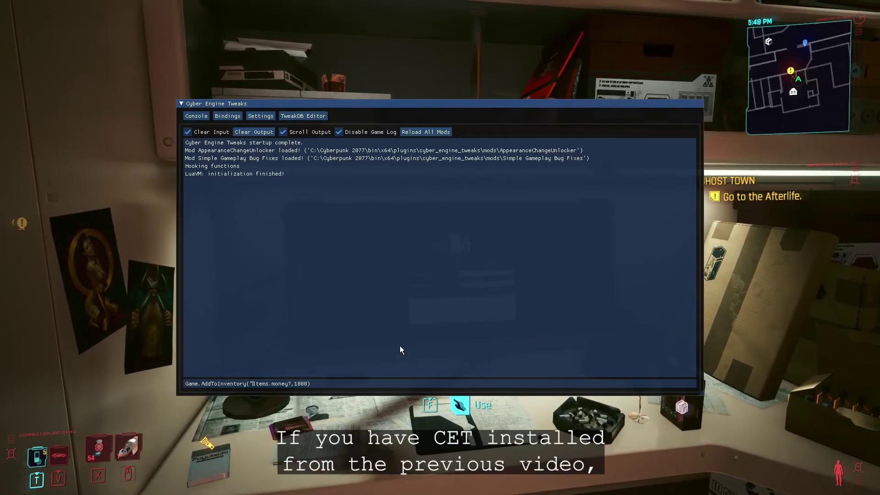
key("Right")
key("Right")
key("Right")
key("Right")
key("Right")
key("Right")
key("Right")
key("Right")
key("Right")
key("Right")
key("Right")
key("Right")
key("BackSpace")
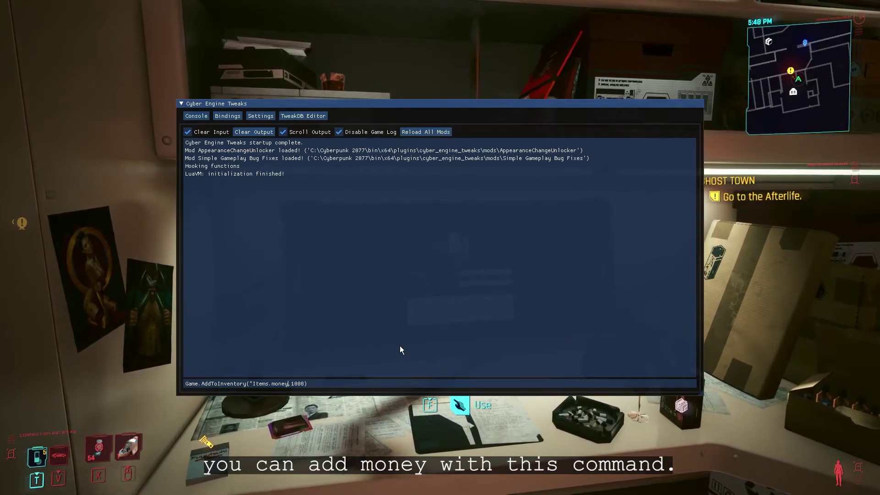
type("\"")
key("Right")
key("Right")
key("Right")
key("Right")
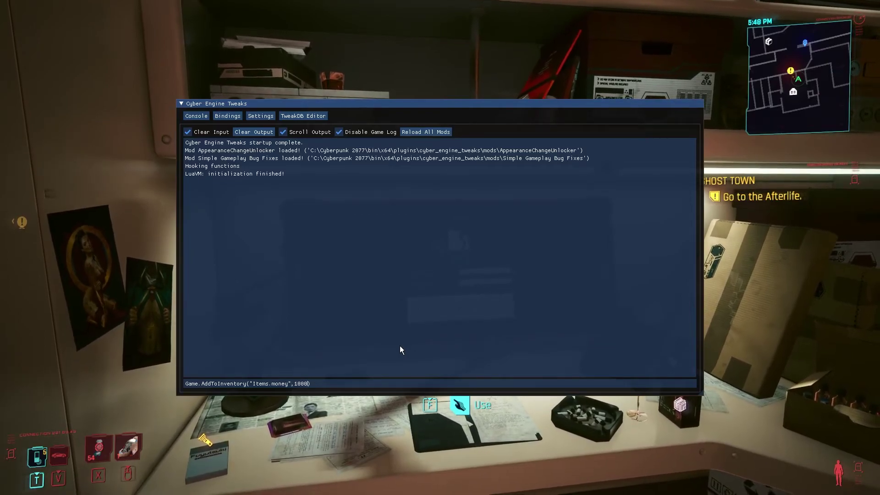
type("000")
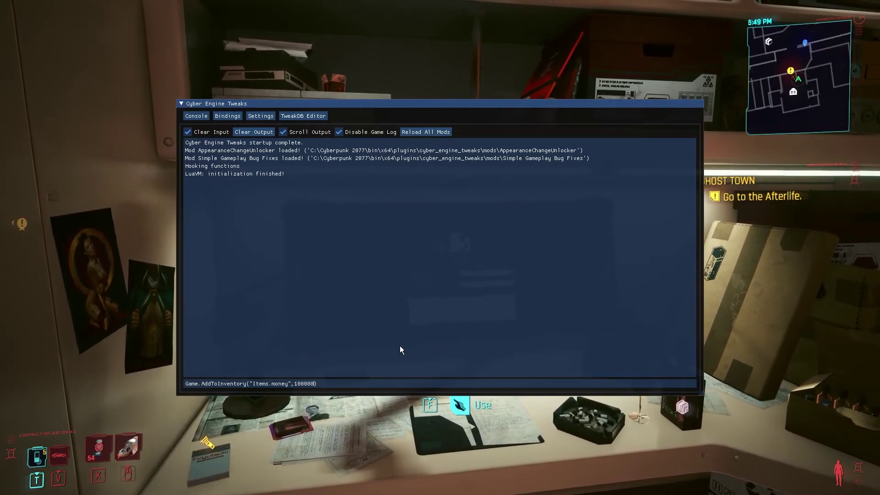
key("Right")
key("Return")
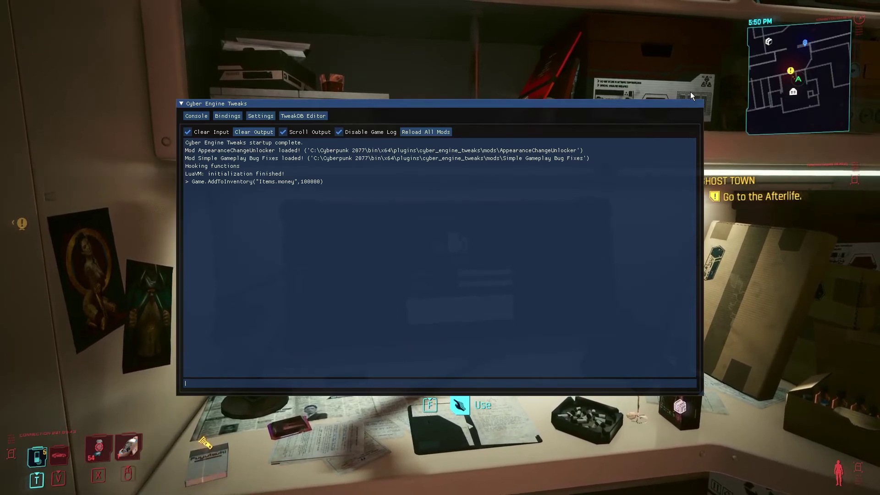
Close the console, use the desk computer in the apartment, and open its Car Dealer page
key("grave")
key("f")
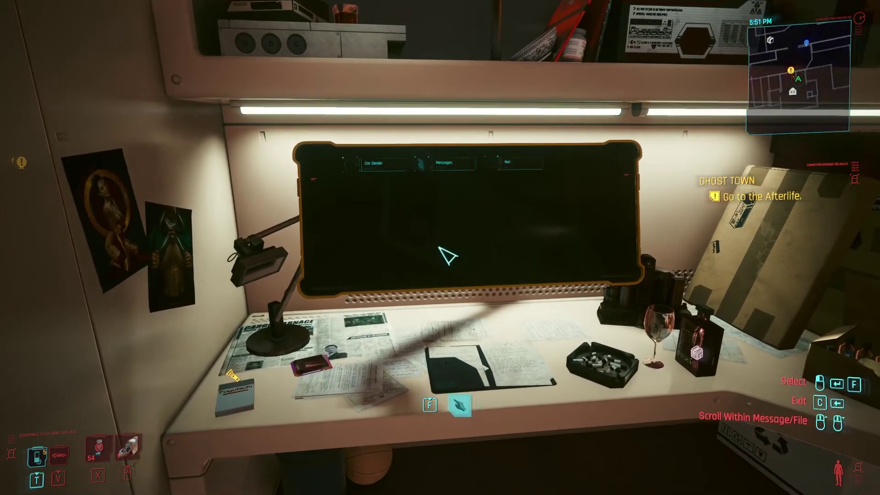
left_click(217, 131)
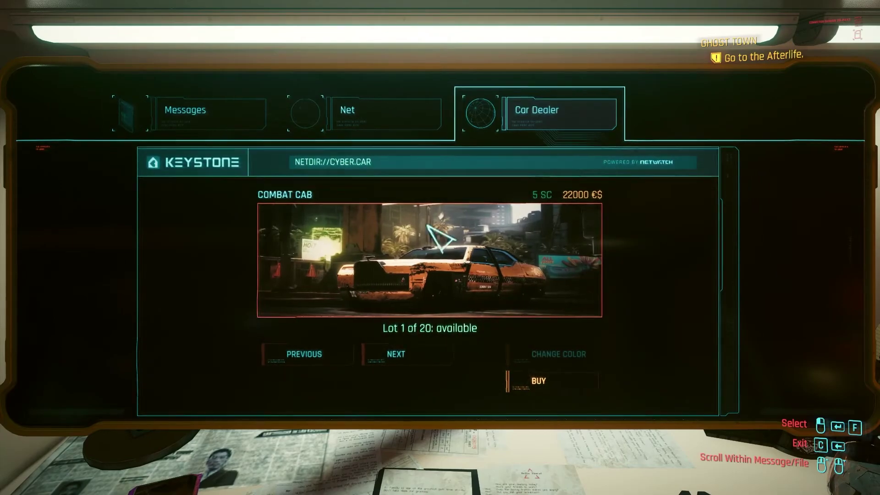
Advance through the Car Dealer lots to the Kusanagi motorcycle at lot 7 and cycle its versions to the pink-and-teal CT-3X
left_click(417, 354)
left_click(417, 354)
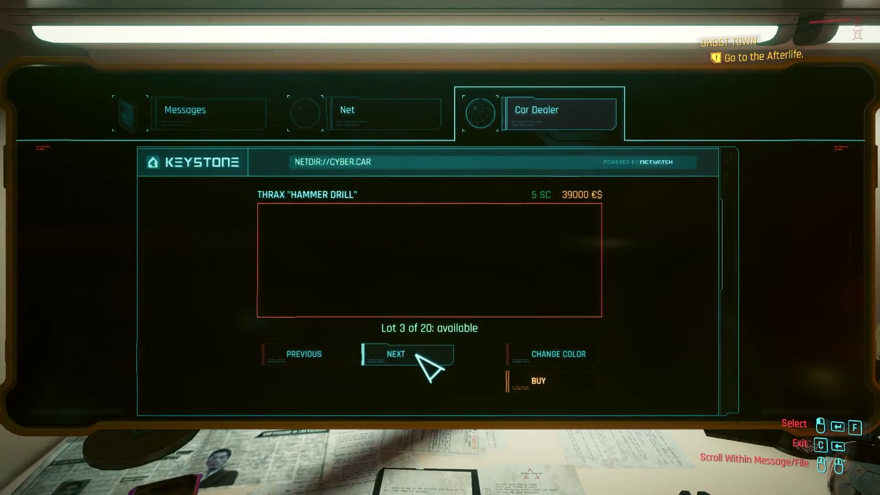
left_click(416, 354)
left_click(416, 354)
left_click(416, 355)
left_click(416, 355)
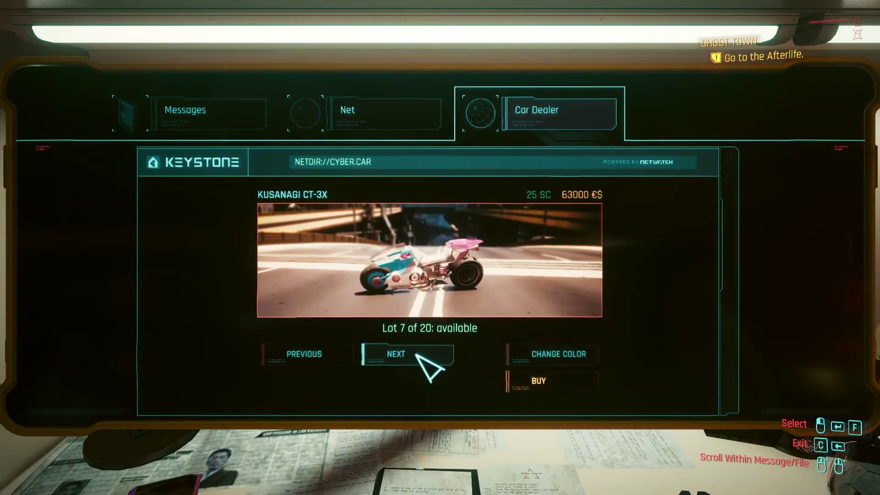
left_click(567, 354)
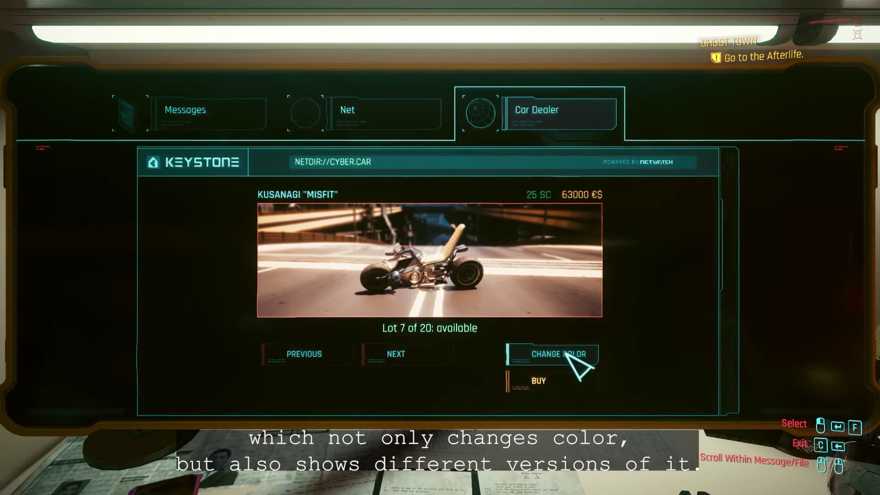
left_click(567, 354)
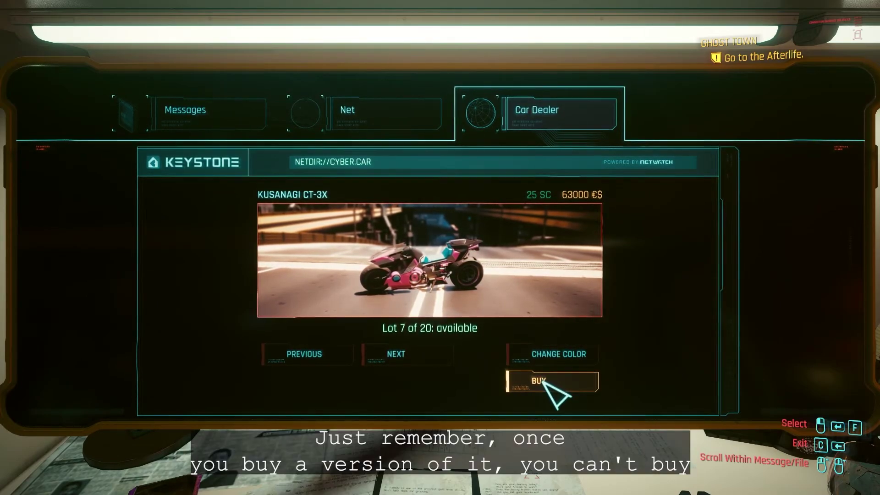
Cycle through the Kusanagi versions at lot 7, buy the motorcycle, and exit the computer
left_click(550, 361)
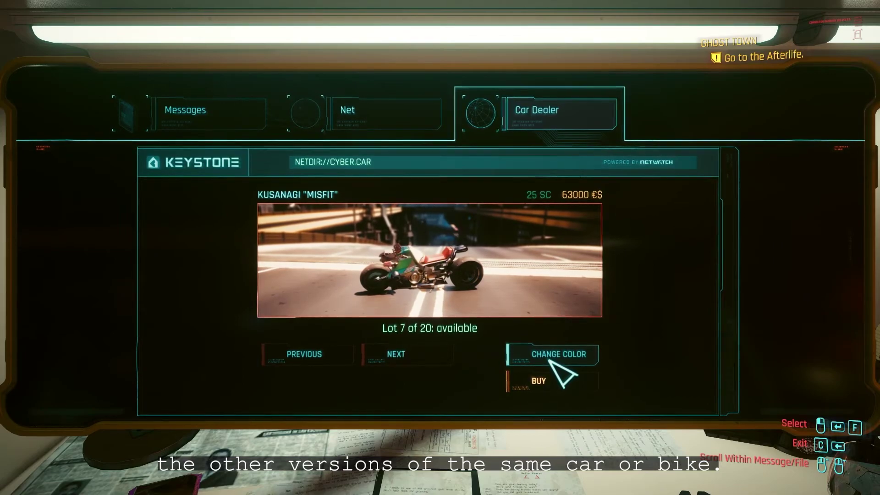
left_click(550, 360)
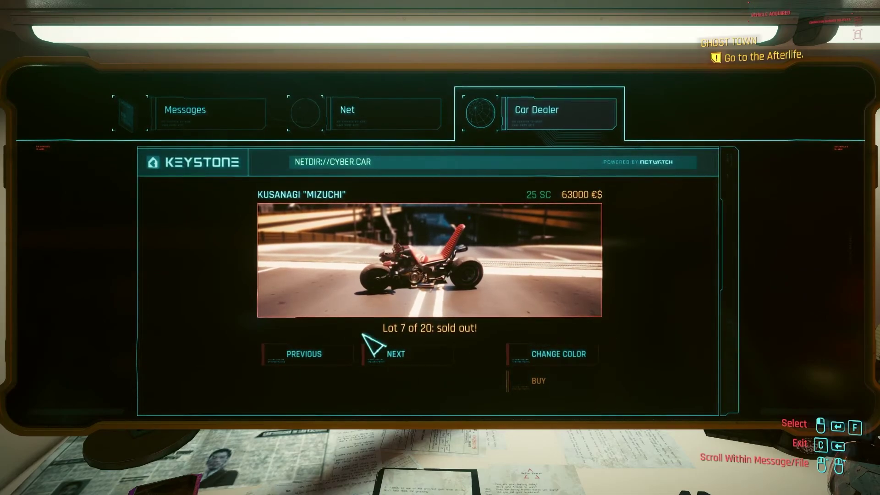
left_click(354, 355)
left_click(417, 354)
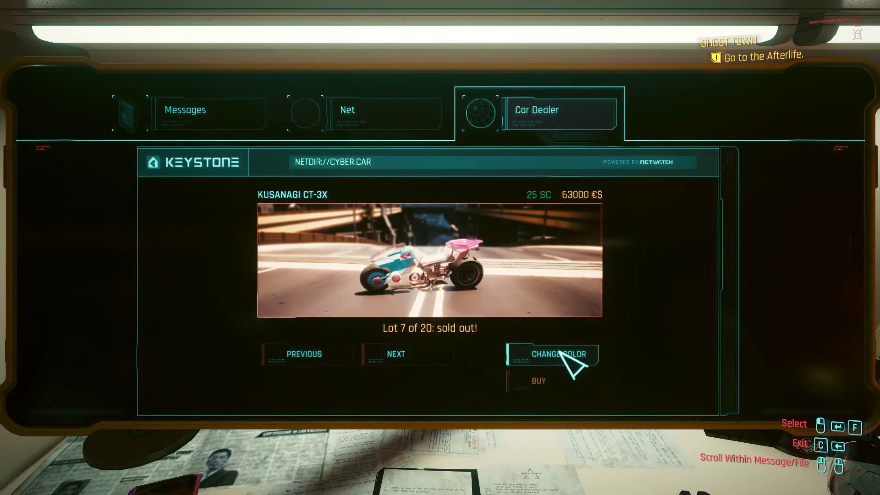
key("c")
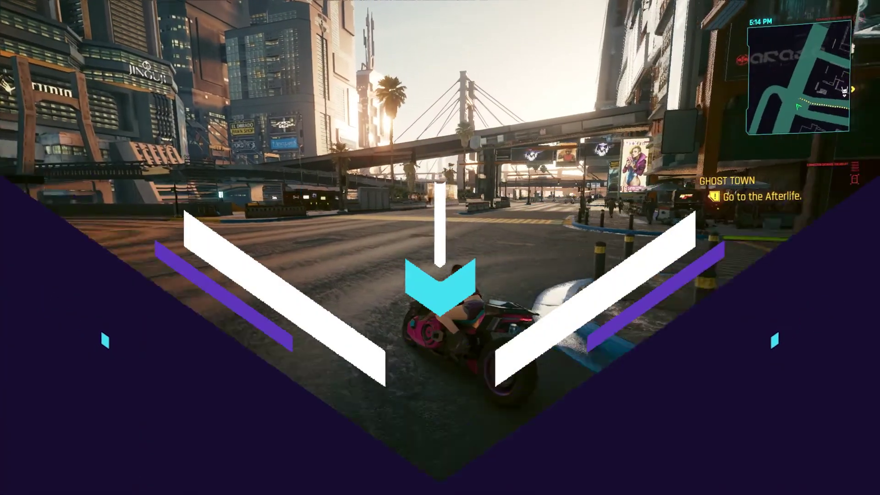
Ride the purchased Kusanagi motorcycle onto the main road and straight ahead under the overpass
key("w")
key("d")
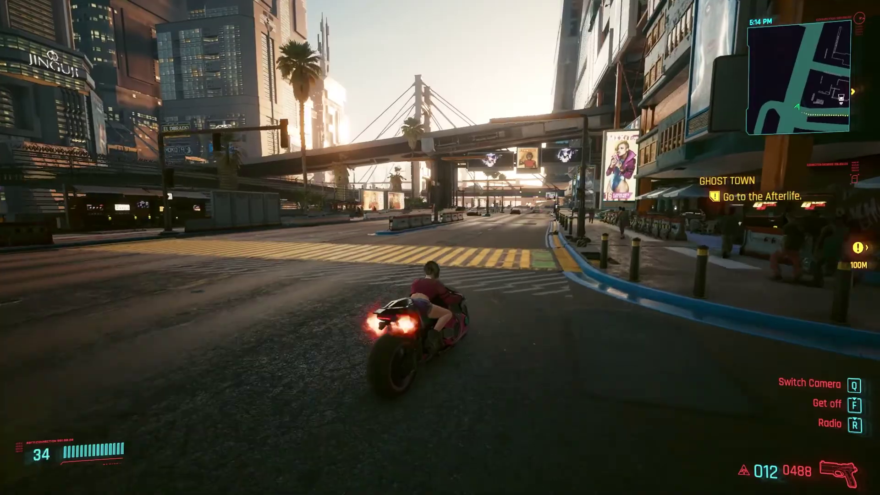
key("w")
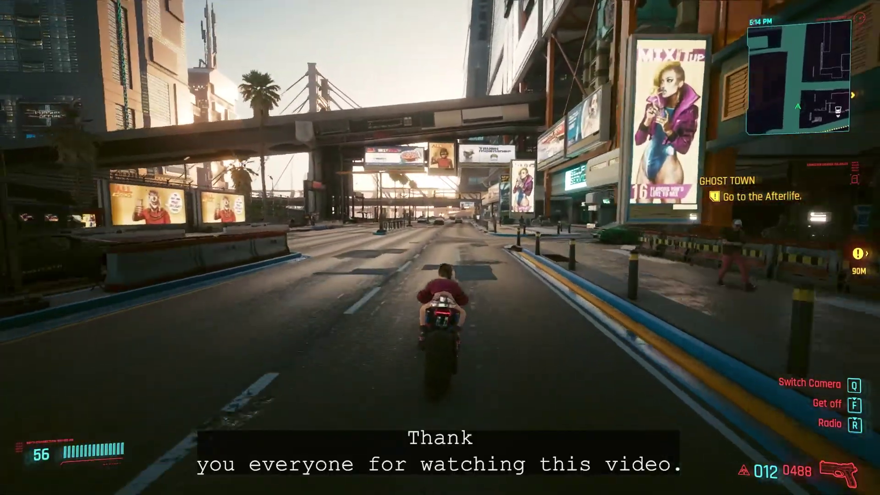
key("w")
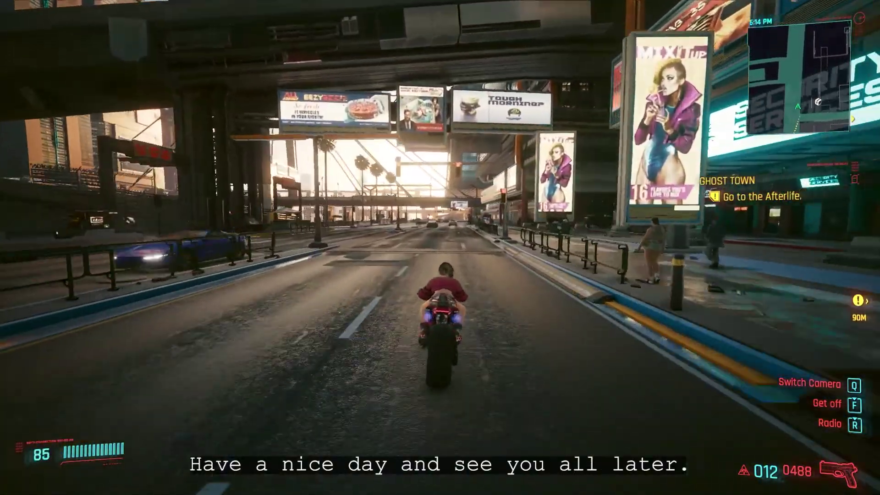
key("w")
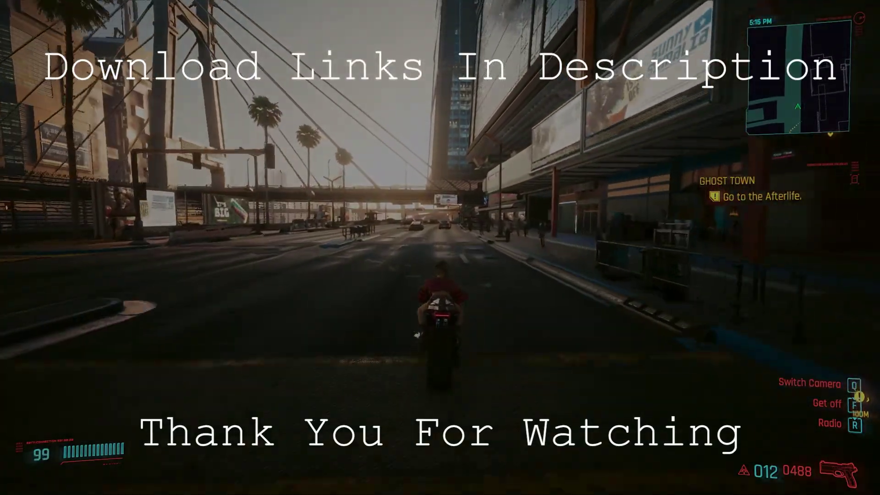